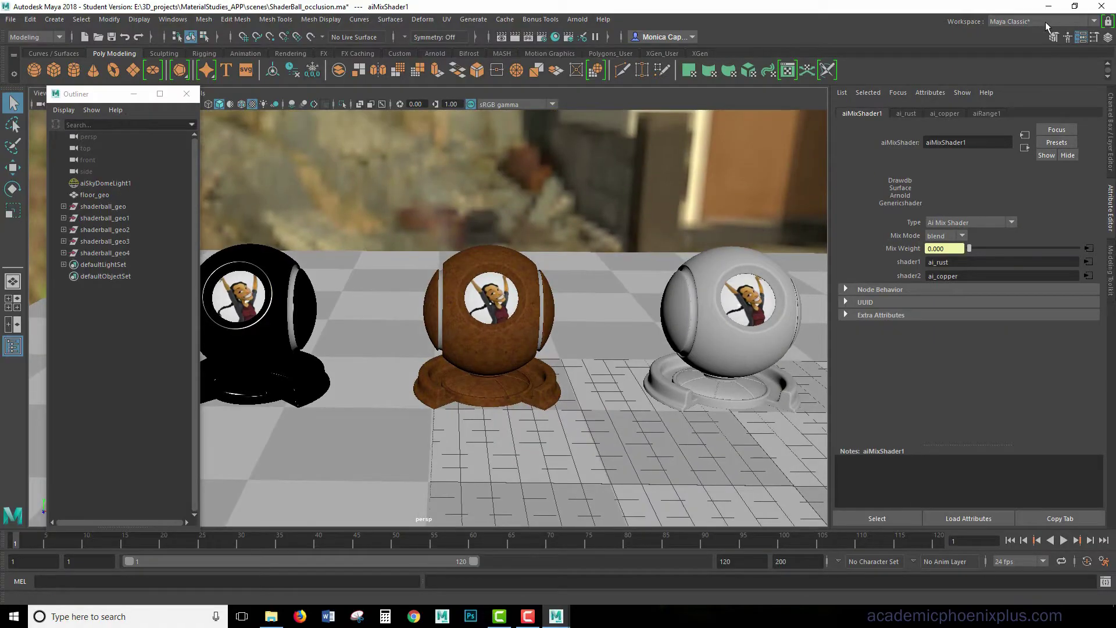
Step: Check the saved workspaces list, then open the Hypershade from Windows > Rendering Editors
click(1046, 22)
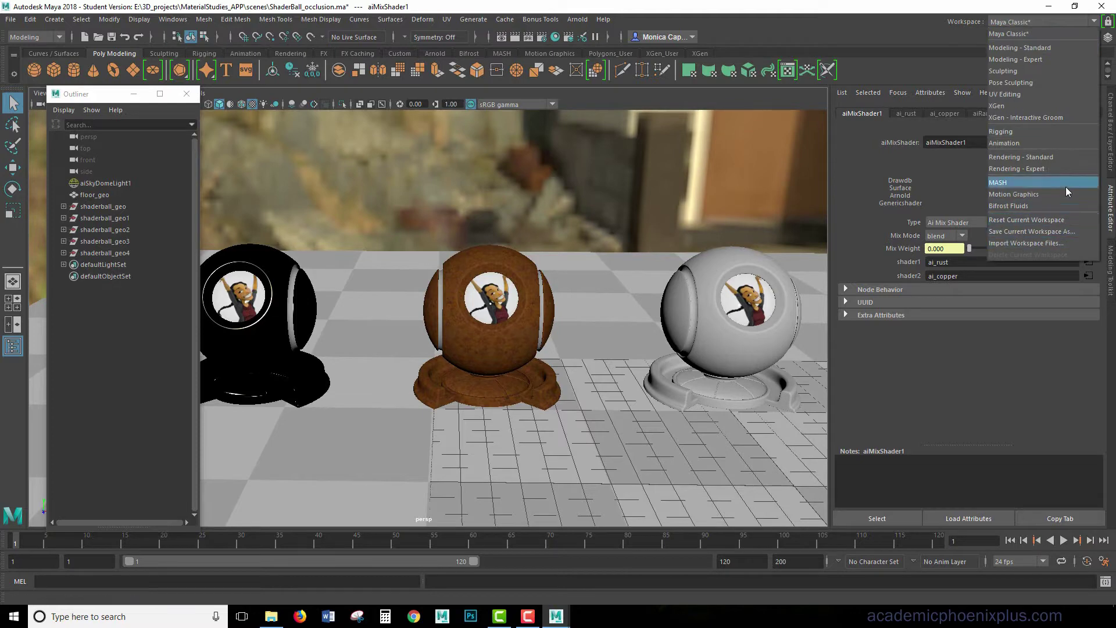
click(657, 228)
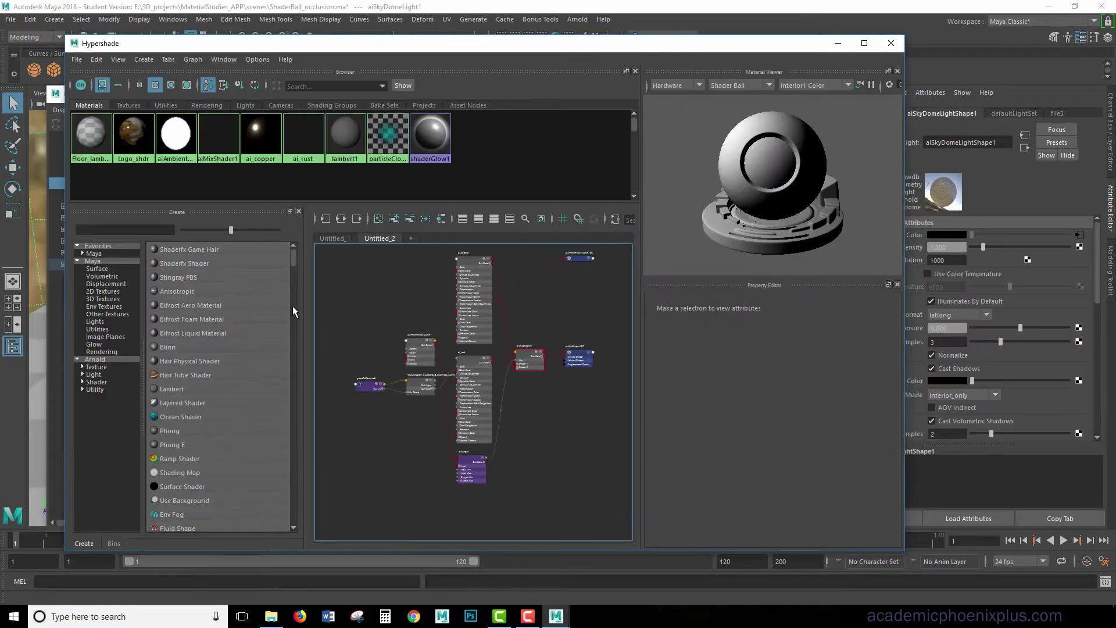
Step: Start an Arnold render of the three shader balls from the Arnold menu
drag(668, 43, 663, 52)
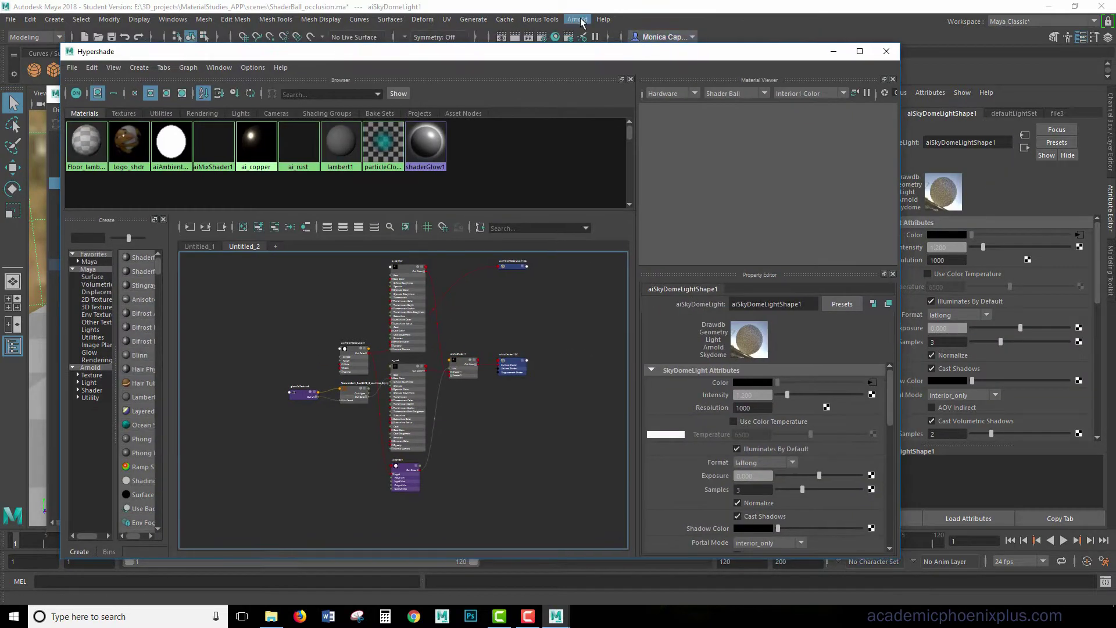
click(578, 19)
click(587, 37)
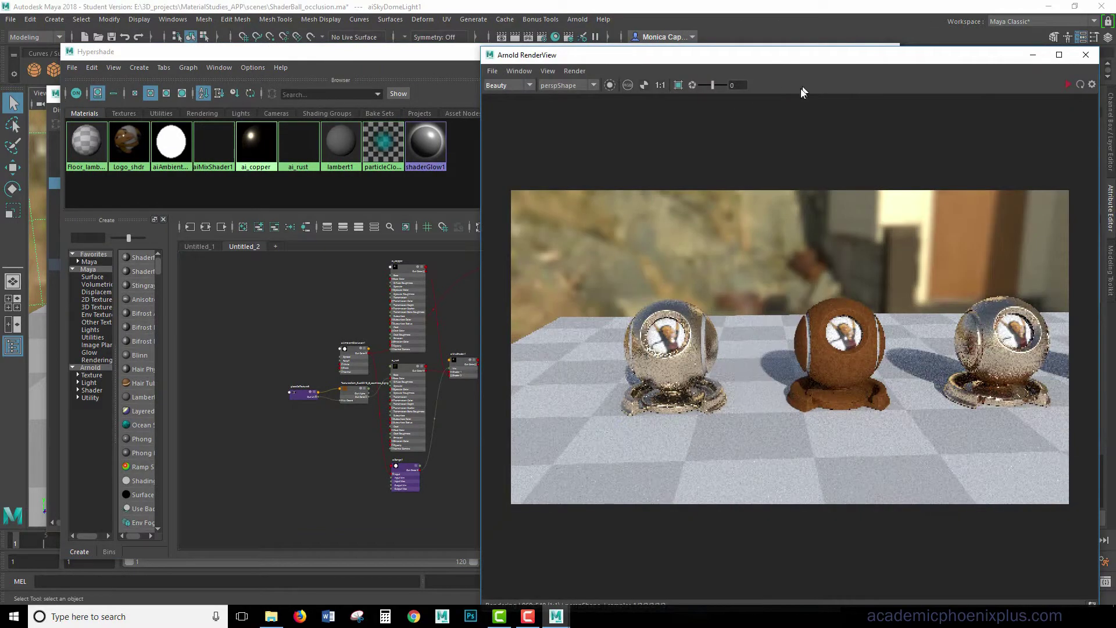
Step: Arrange Arnold RenderView and Hypershade side by side with the shelf visible, then view the workspace choices
drag(803, 56, 824, 85)
drag(777, 58, 730, 67)
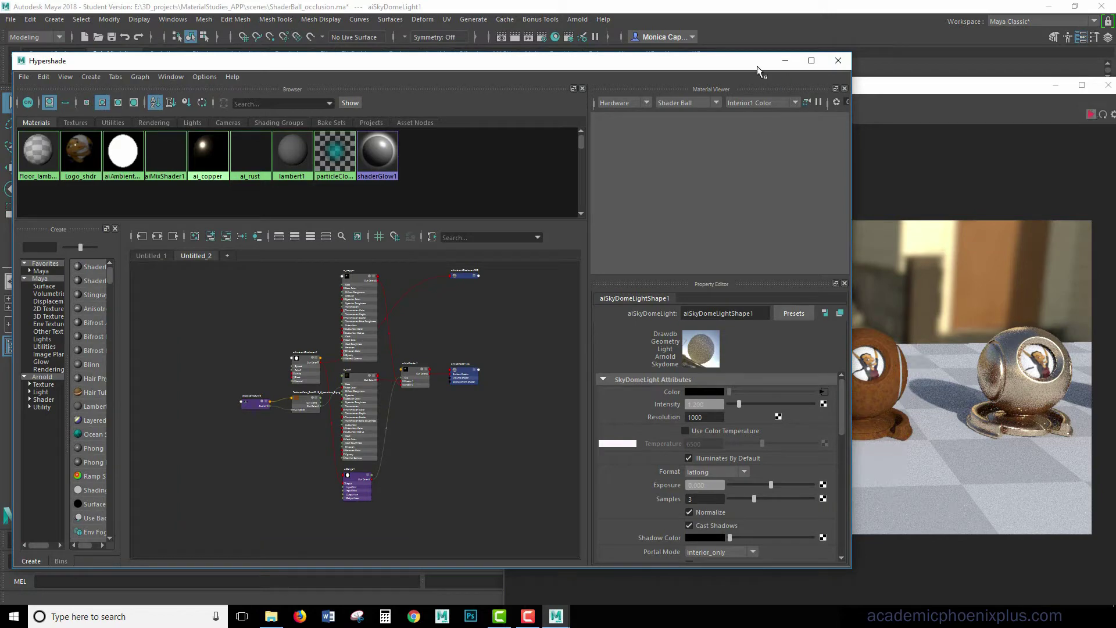
drag(734, 61, 755, 109)
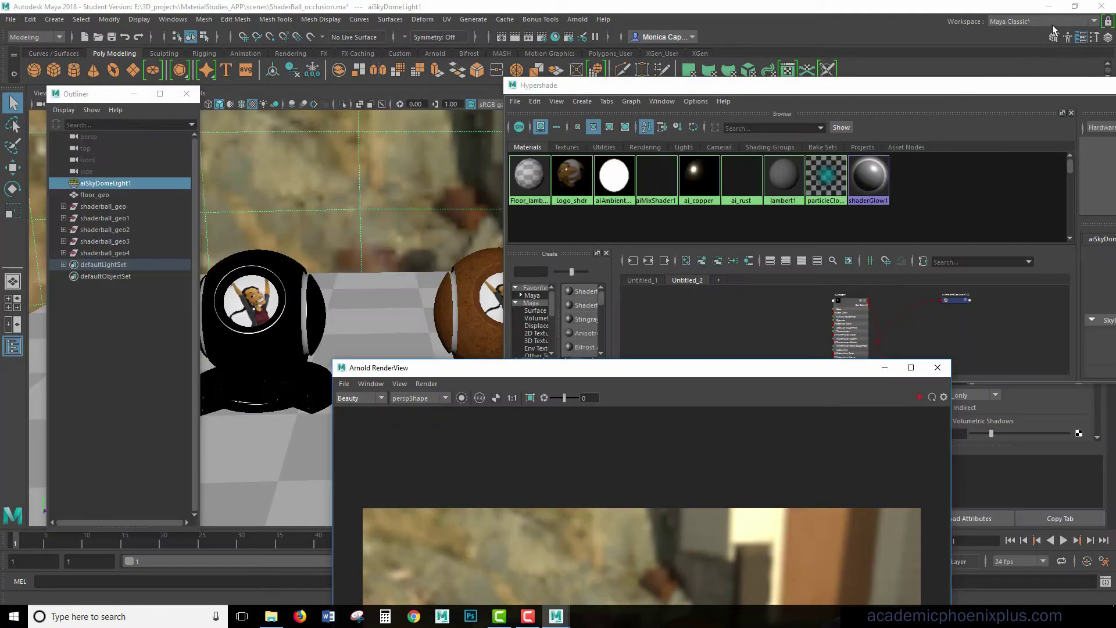
click(1047, 22)
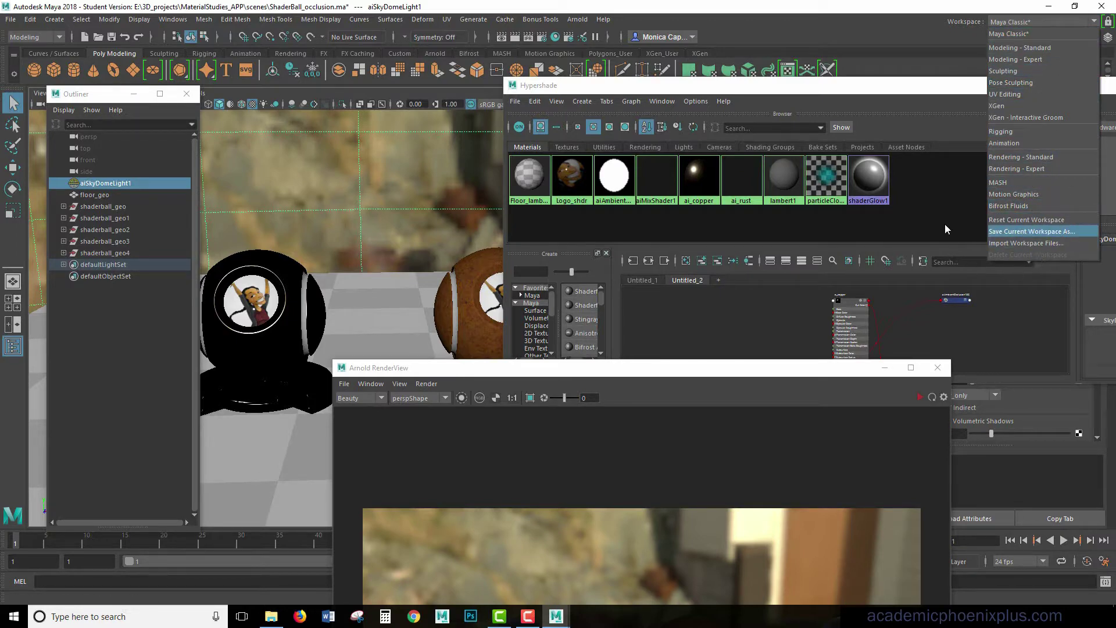
Step: Dismiss the workspace list and rearrange the RenderView, Outliner and Hypershade windows
click(651, 372)
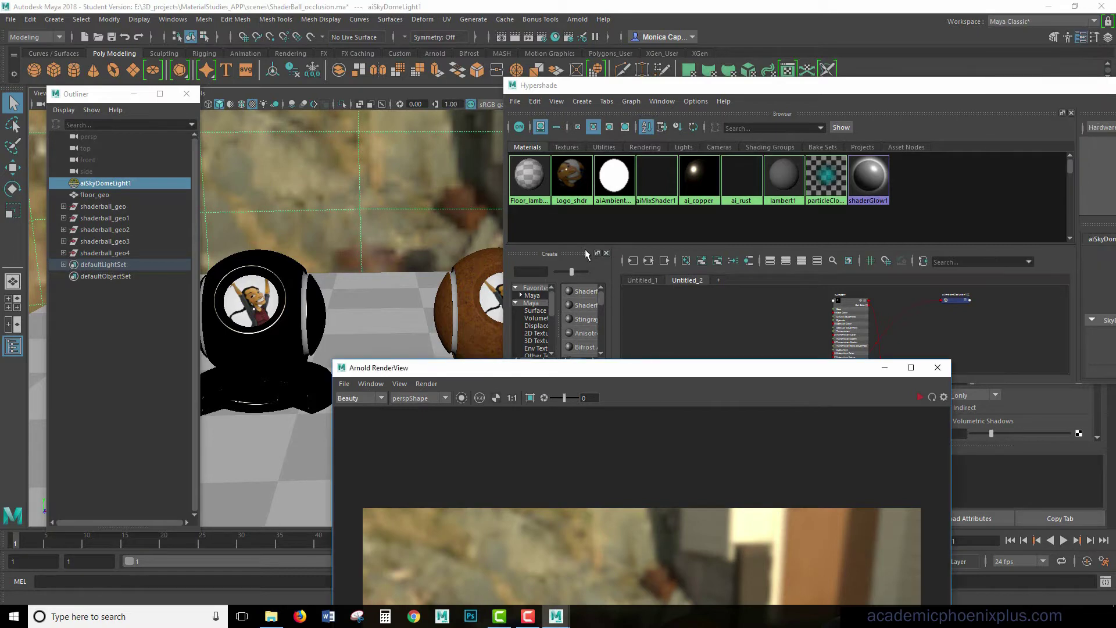
drag(634, 364, 591, 126)
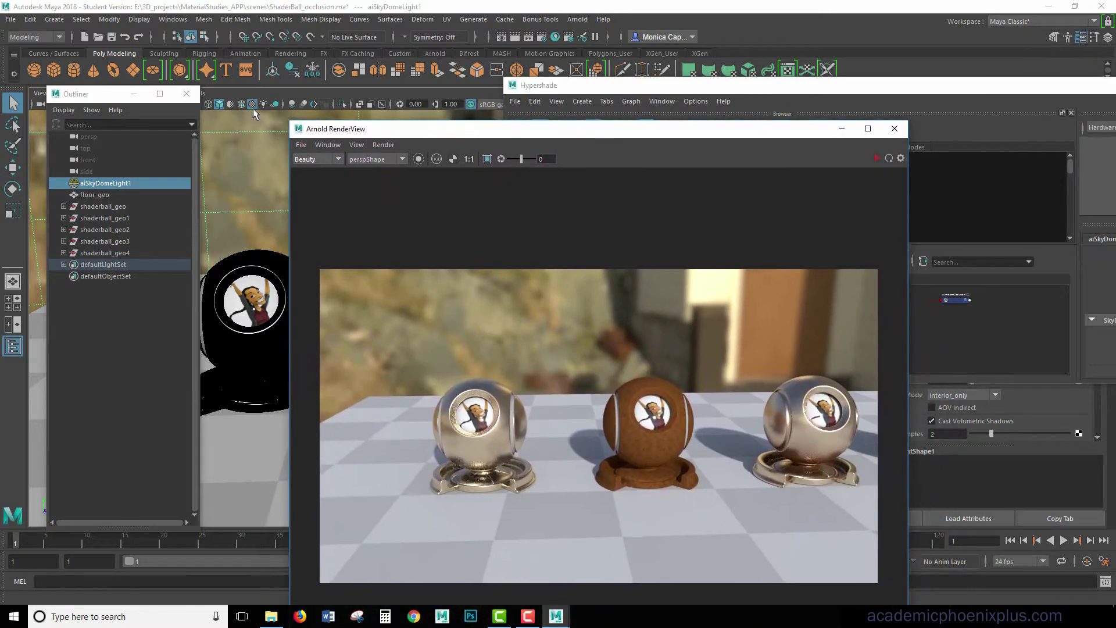
drag(94, 96, 160, 270)
click(696, 86)
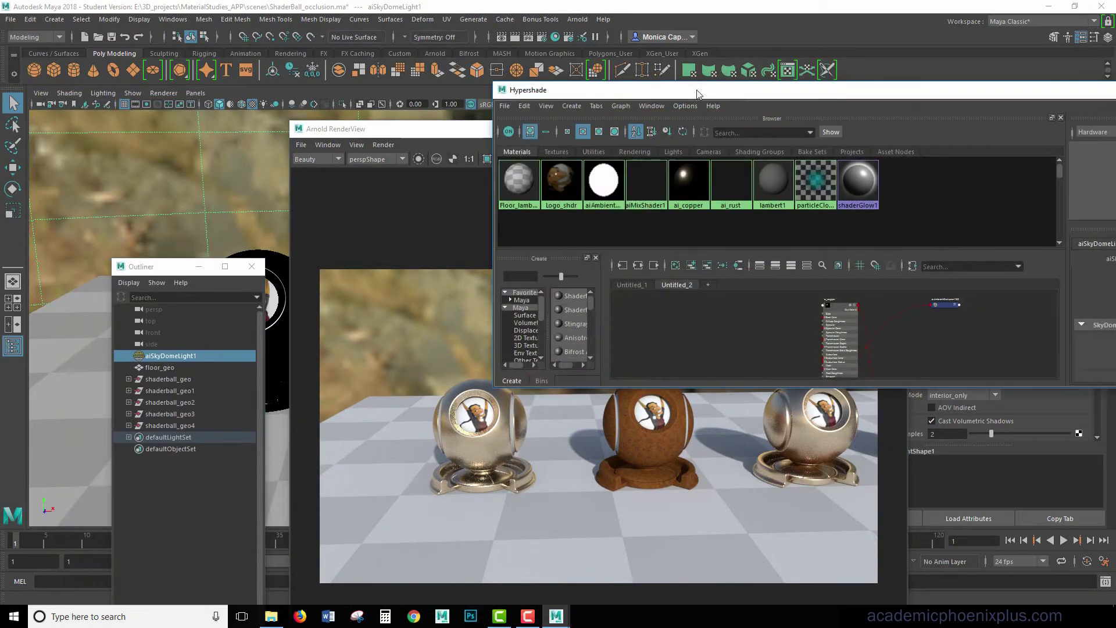
drag(746, 96, 679, 131)
Step: Close Hypershade, RenderView and Outliner, switch to the Channel Box, and reopen Hypershade from the shelf
click(986, 130)
click(896, 129)
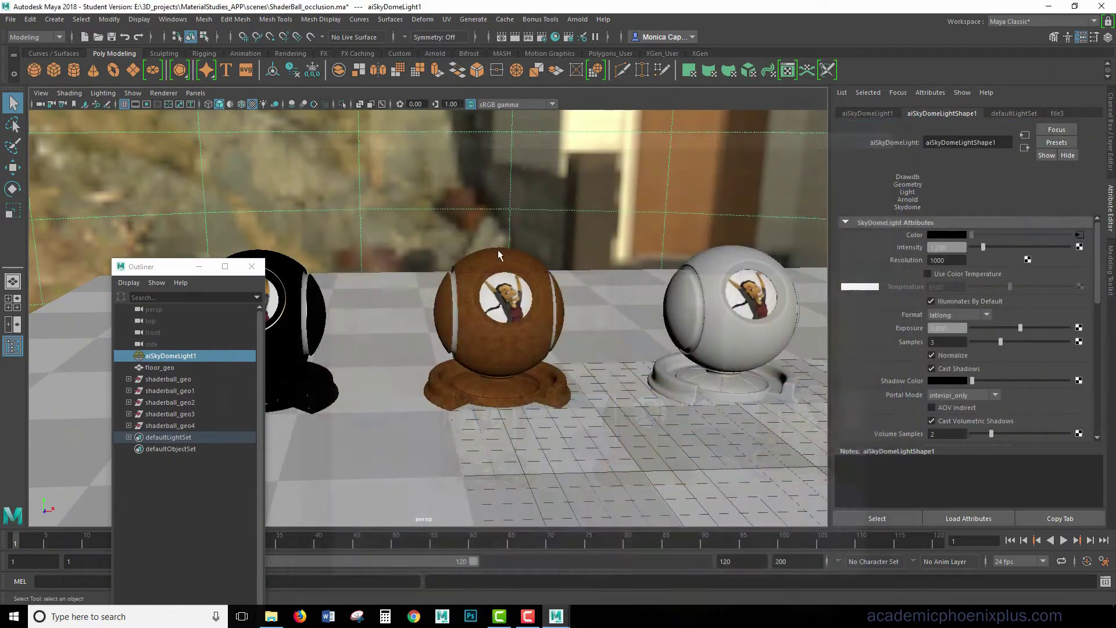
click(252, 267)
click(1113, 108)
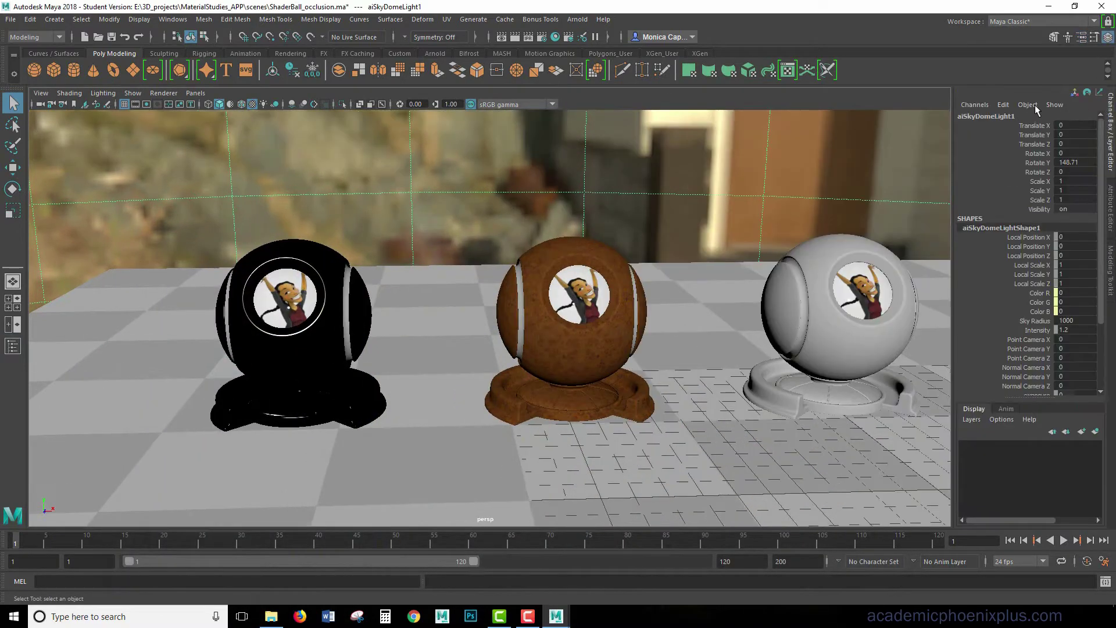
click(555, 38)
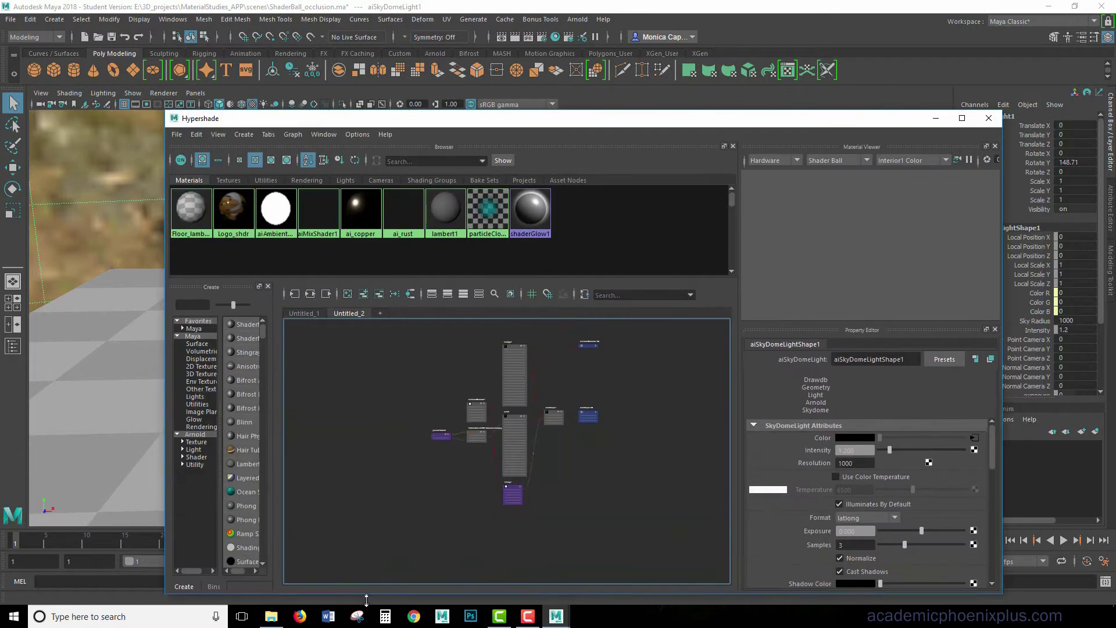
Step: Select ai_copper and close the Hypershade's Material Viewer and Property Editor panels
drag(766, 124, 464, 147)
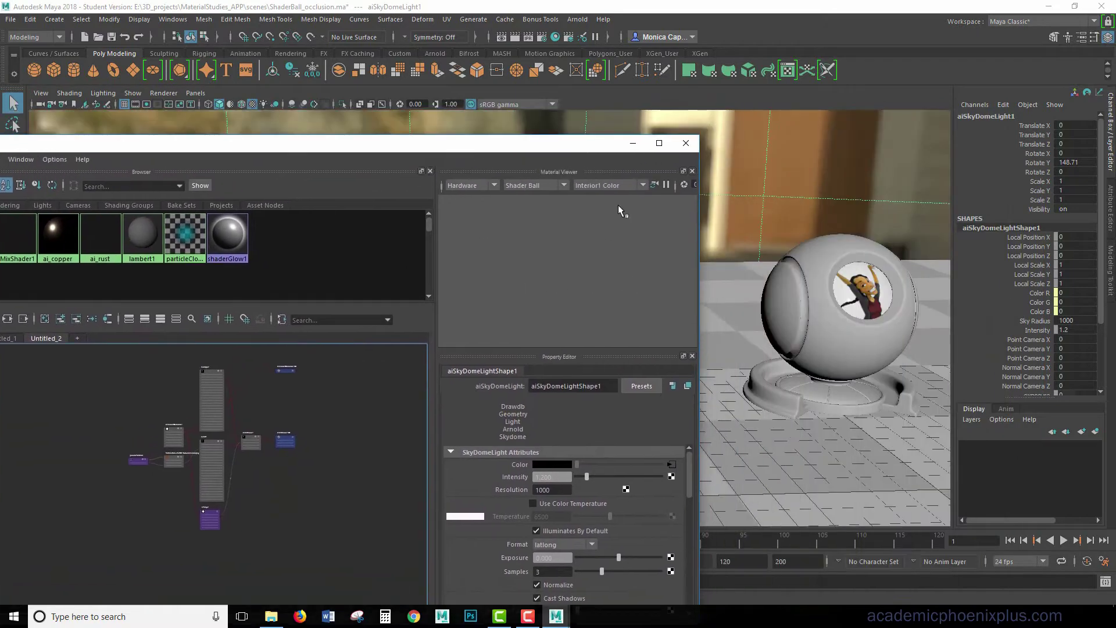
click(214, 398)
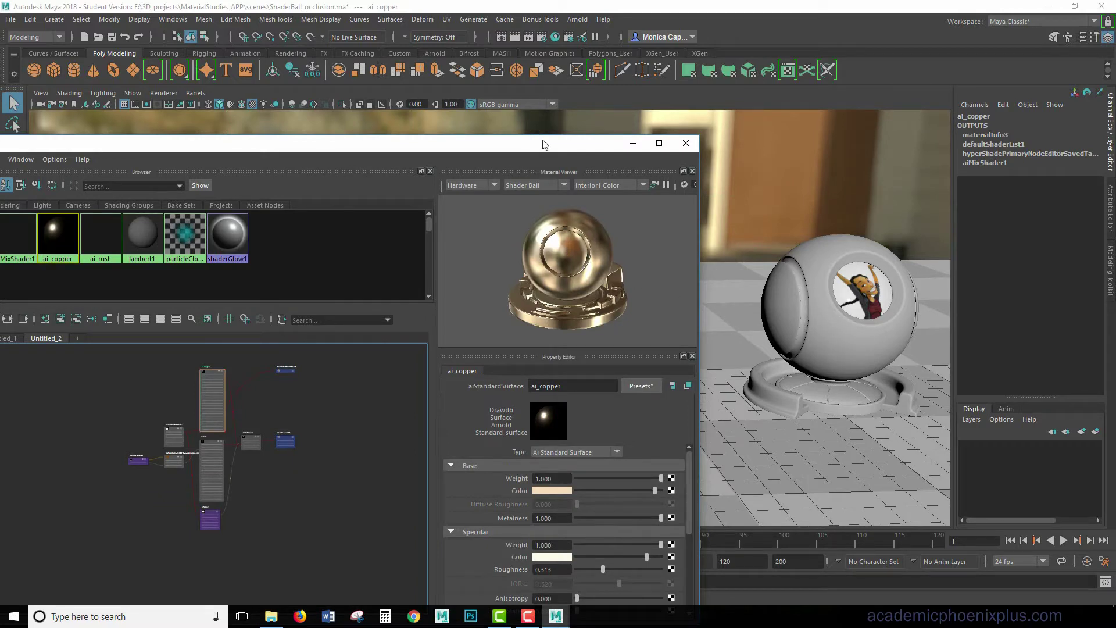
drag(544, 144, 660, 94)
click(808, 121)
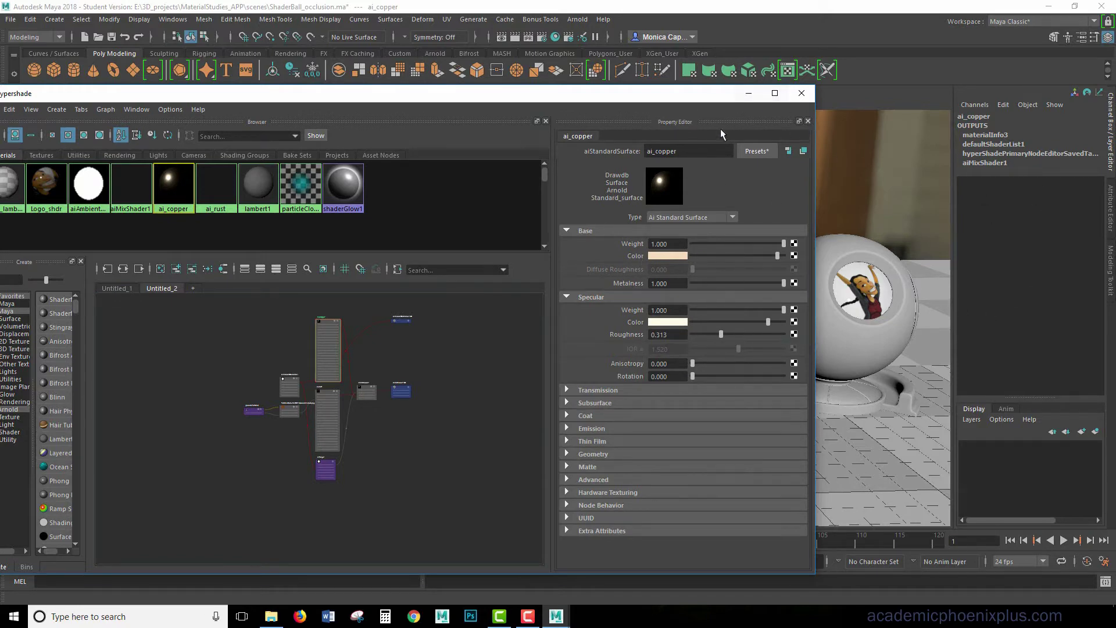
click(808, 121)
drag(606, 97, 690, 136)
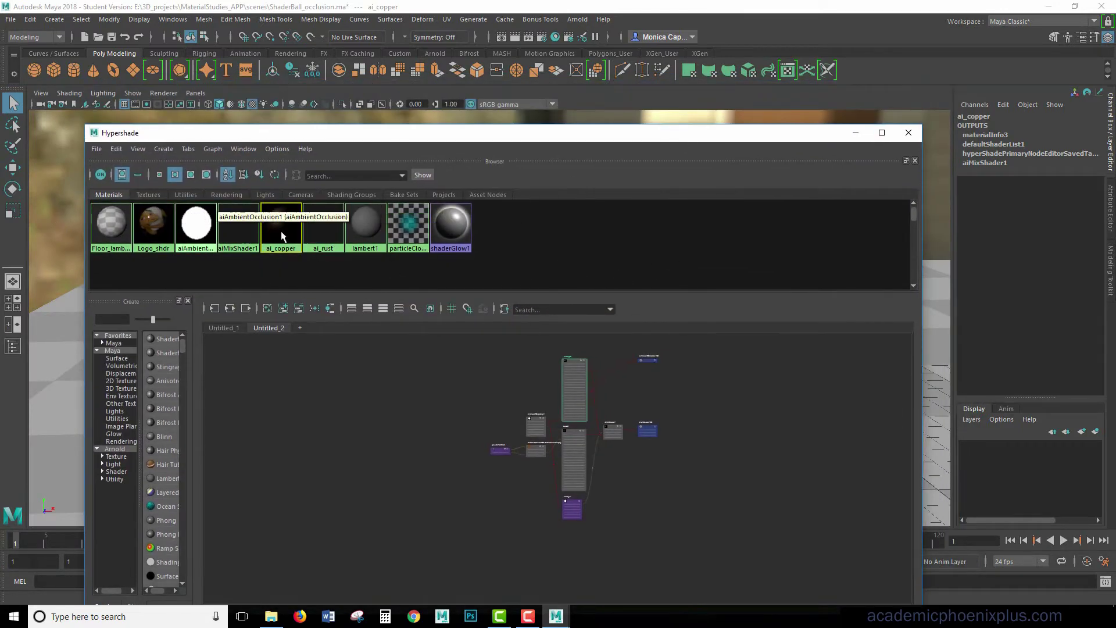
Step: Close the Browser, Create and Bins panels, then center the shading network with nothing selected
click(915, 161)
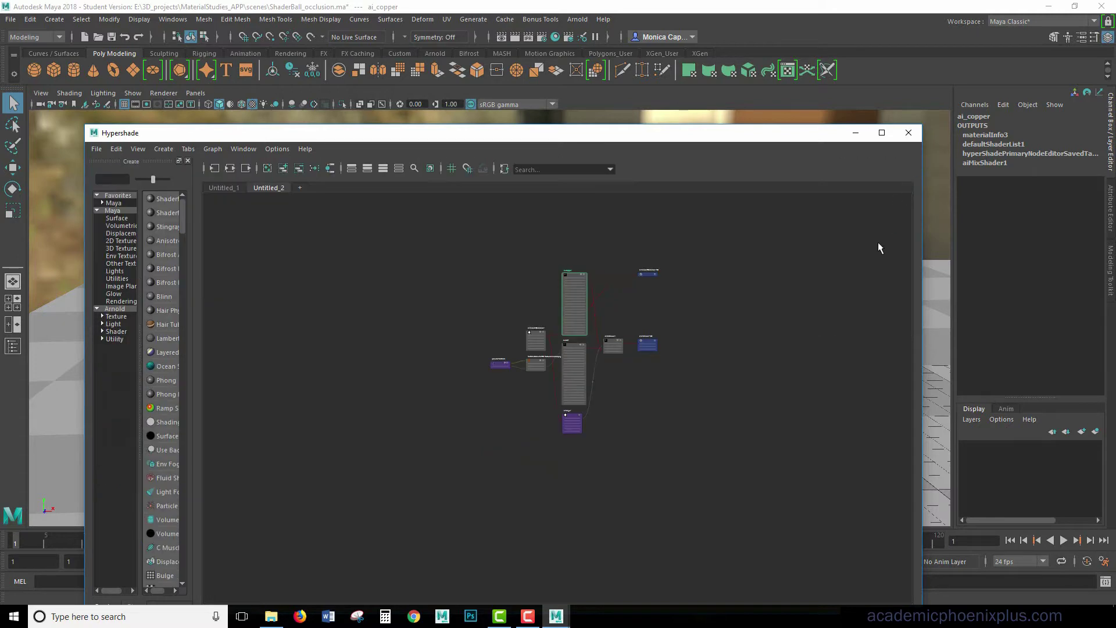
click(188, 161)
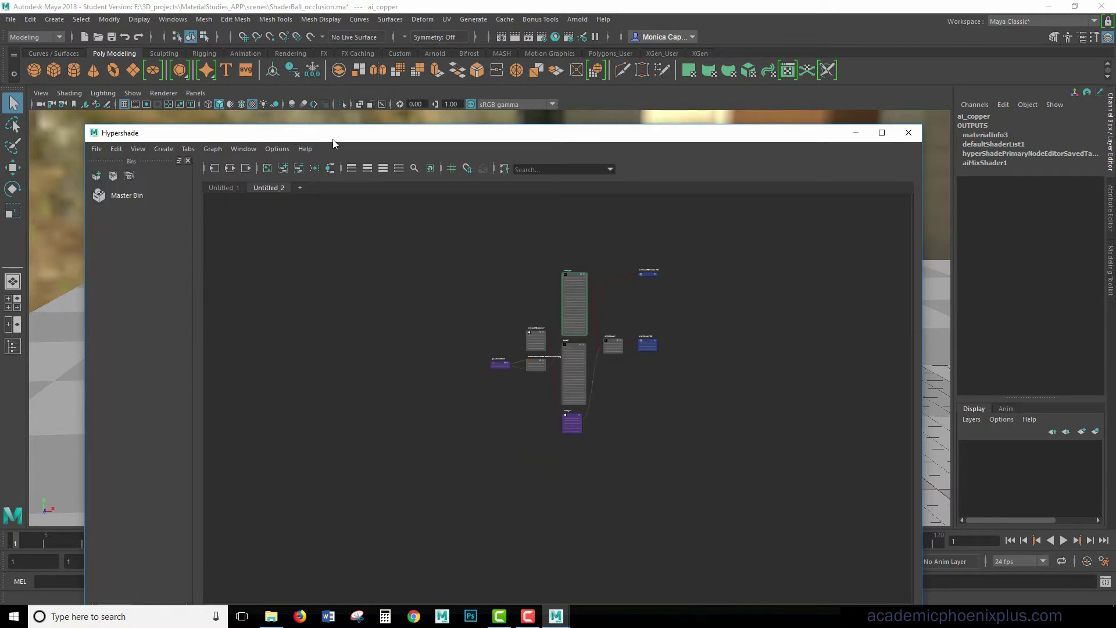
click(188, 161)
drag(351, 131, 378, 87)
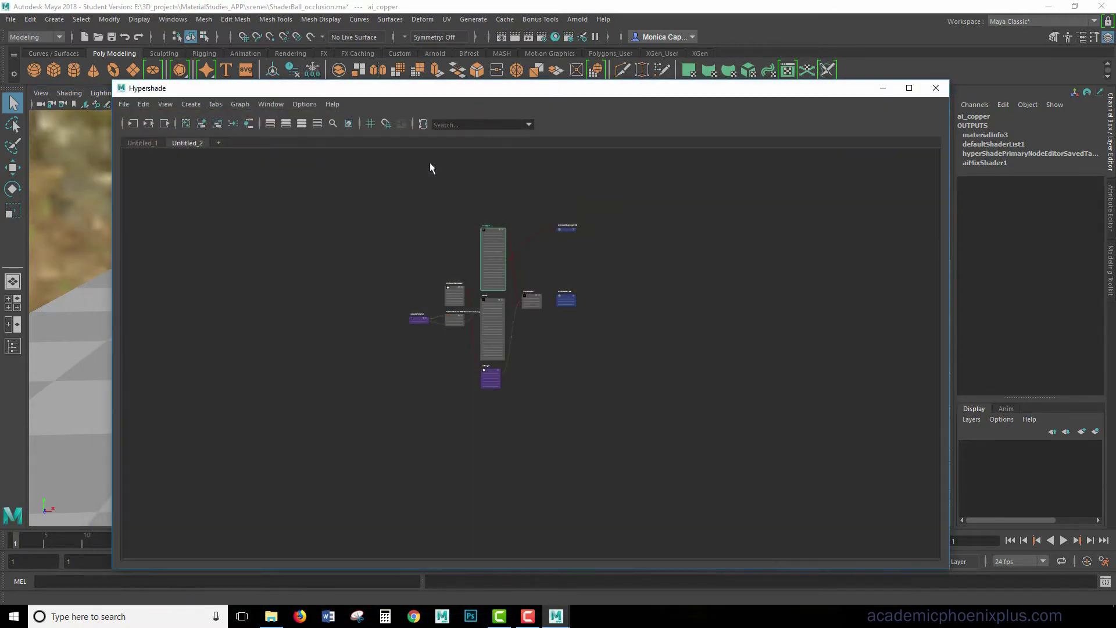
scroll(528, 283, up, 5)
alt+middle_drag(218, 225, 368, 246)
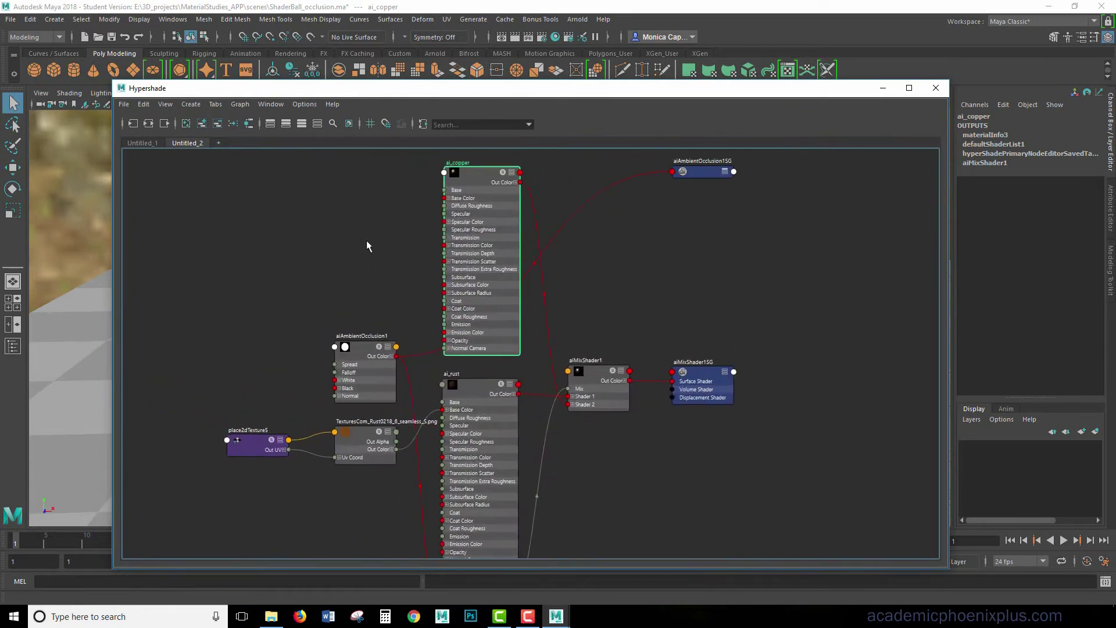
click(379, 246)
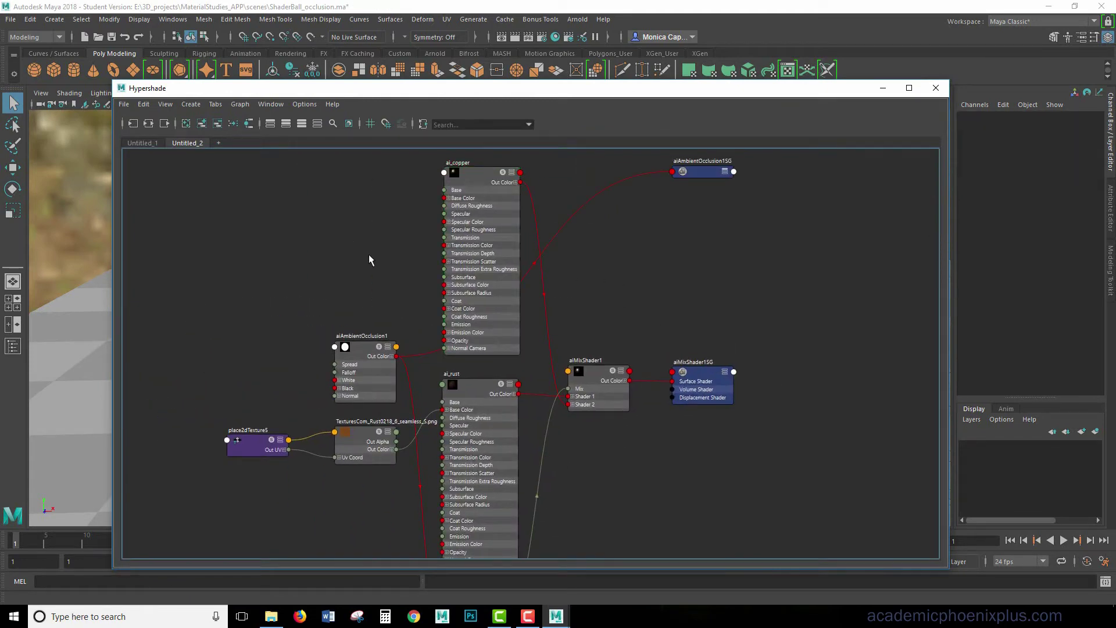
click(191, 104)
Step: Dock the Hypershade graph on the left of the main window and resize it beside the viewport
click(398, 239)
drag(501, 100, 27, 126)
drag(801, 245, 467, 234)
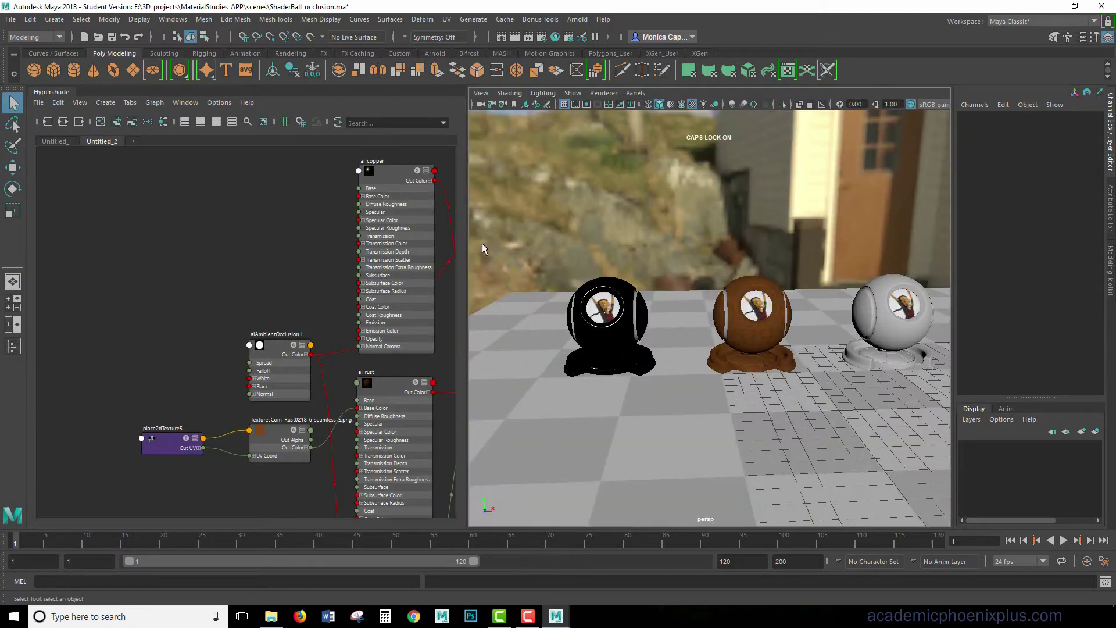
Step: Reposition the perspective camera on the shader balls and frame all nodes in the graph
alt+middle_drag(483, 243, 777, 218)
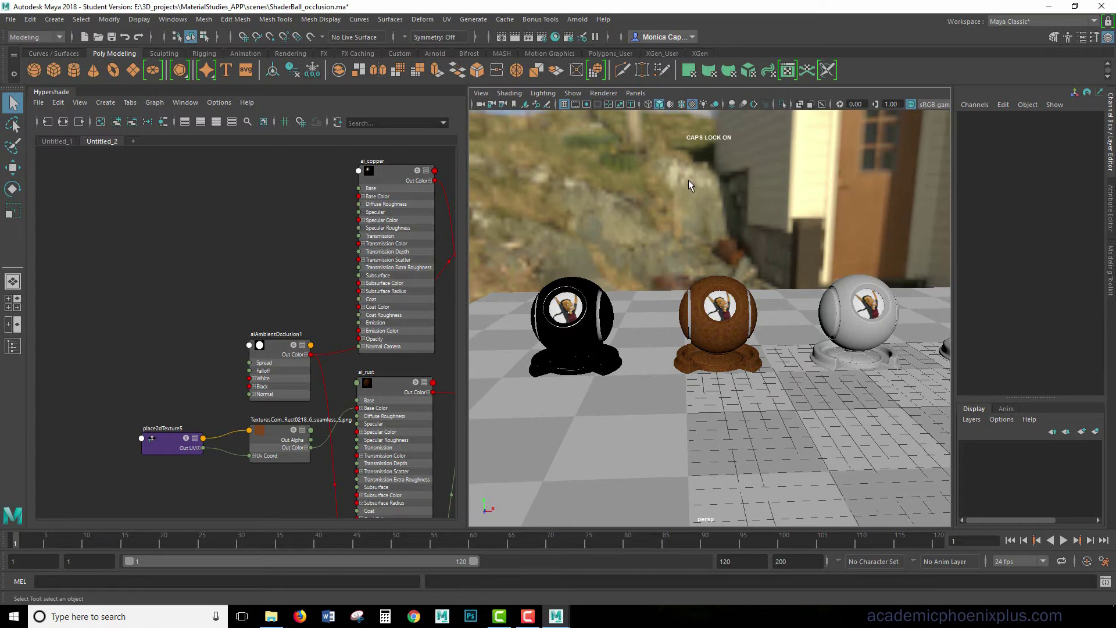
alt+drag(689, 180, 775, 192)
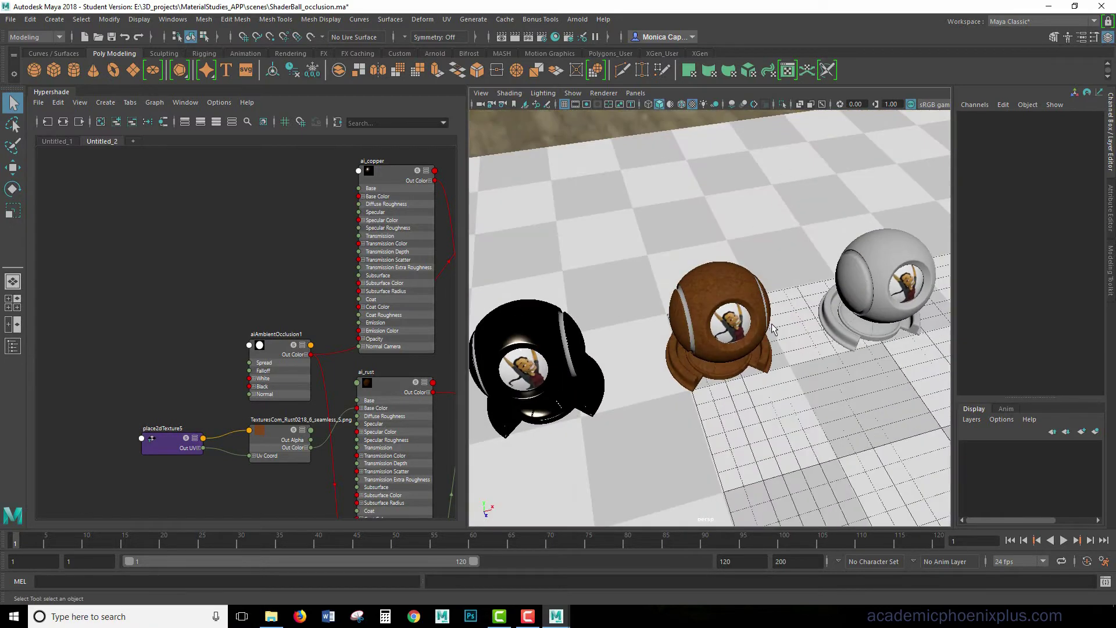
alt+drag(795, 331, 706, 291)
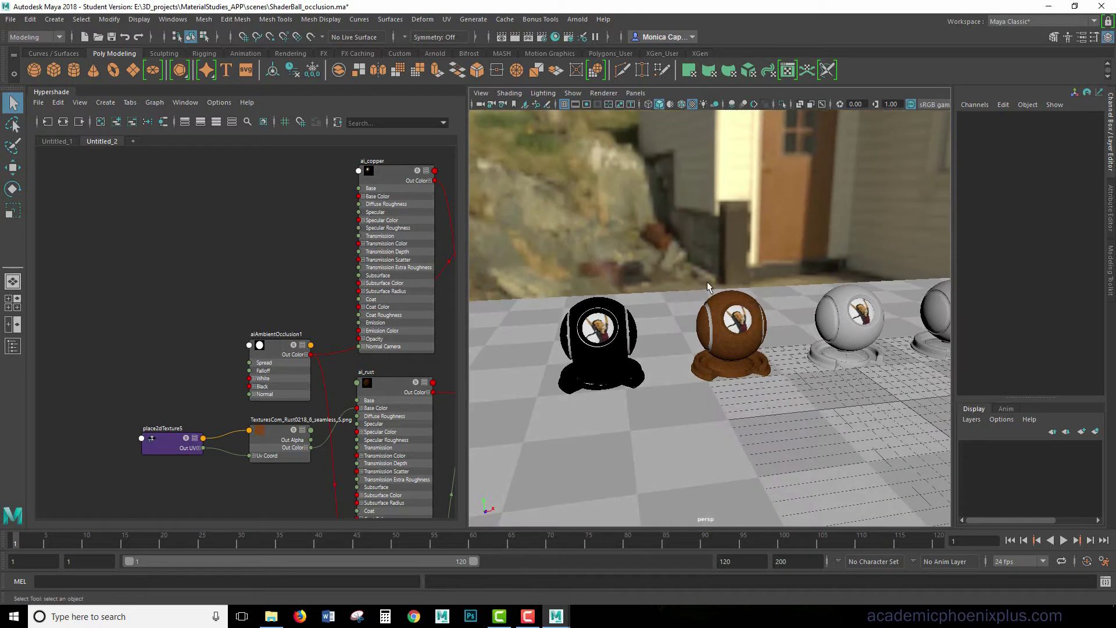
alt+drag(794, 197, 760, 152)
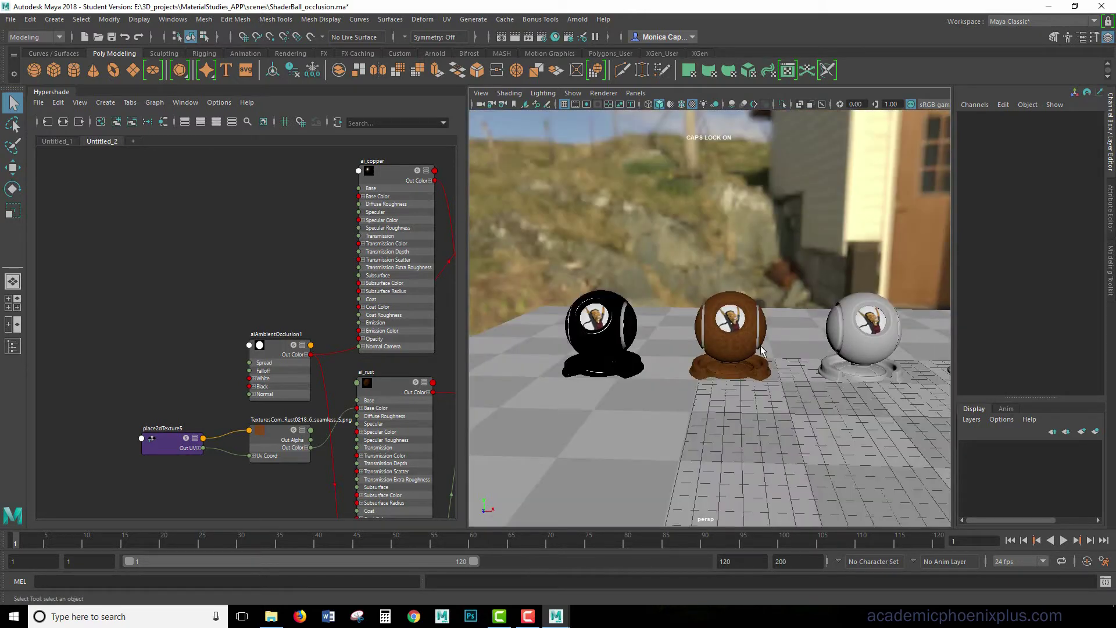
alt+middle_drag(784, 317, 657, 267)
key(a)
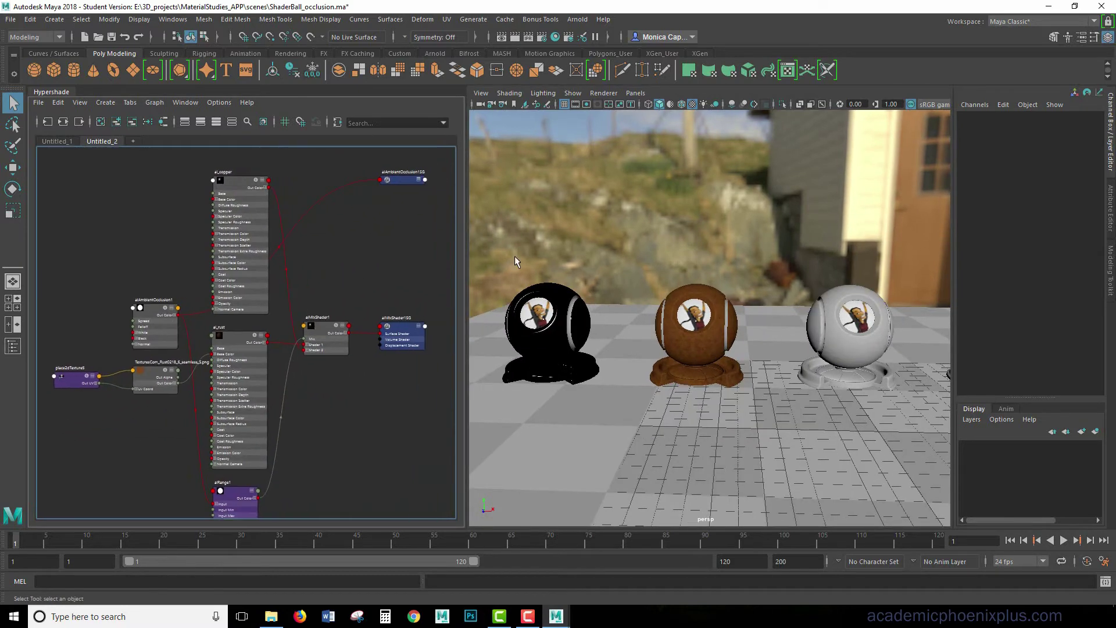
Step: Run a new Arnold render and drag the RenderView toward the right side to dock it
click(577, 20)
click(587, 33)
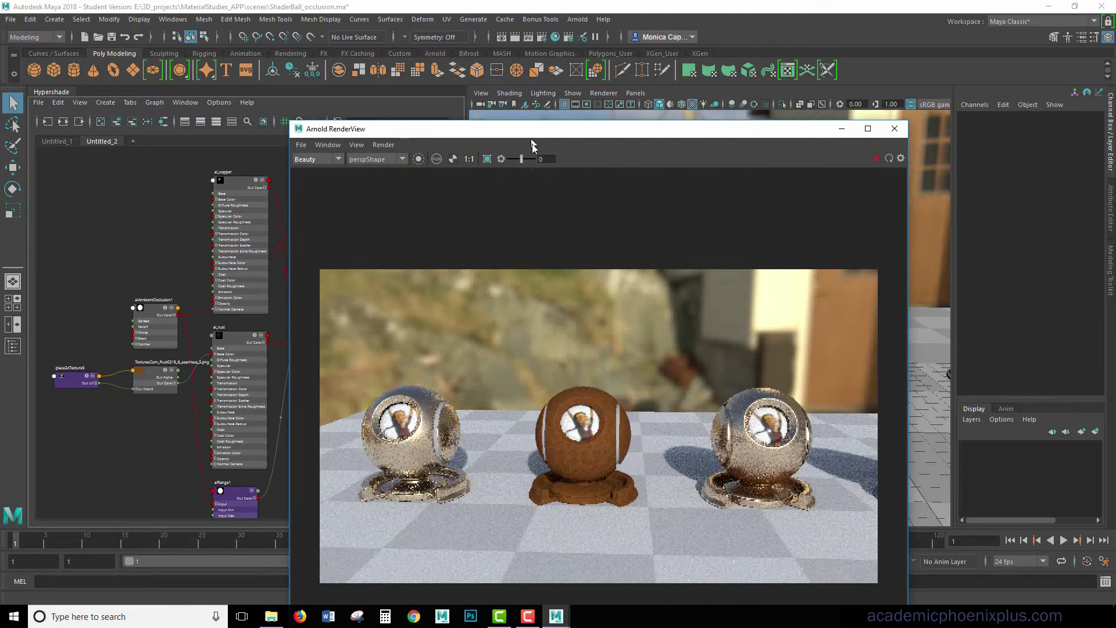
drag(560, 152, 710, 92)
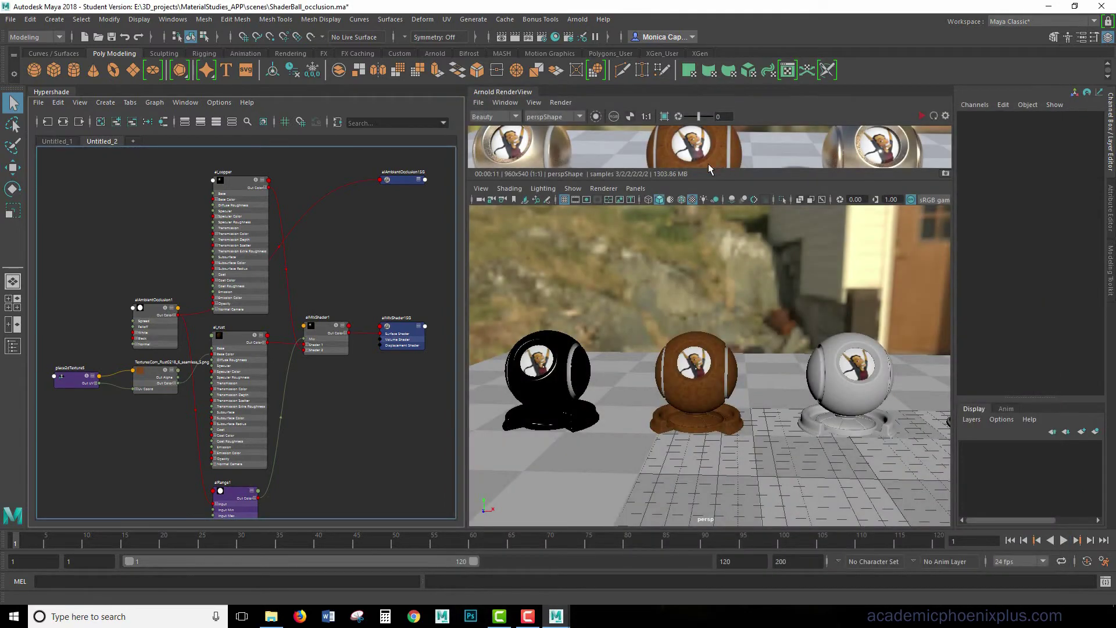
Step: Enlarge the docked render area above the viewport and select the middle shader-ball sphere
drag(670, 179, 669, 367)
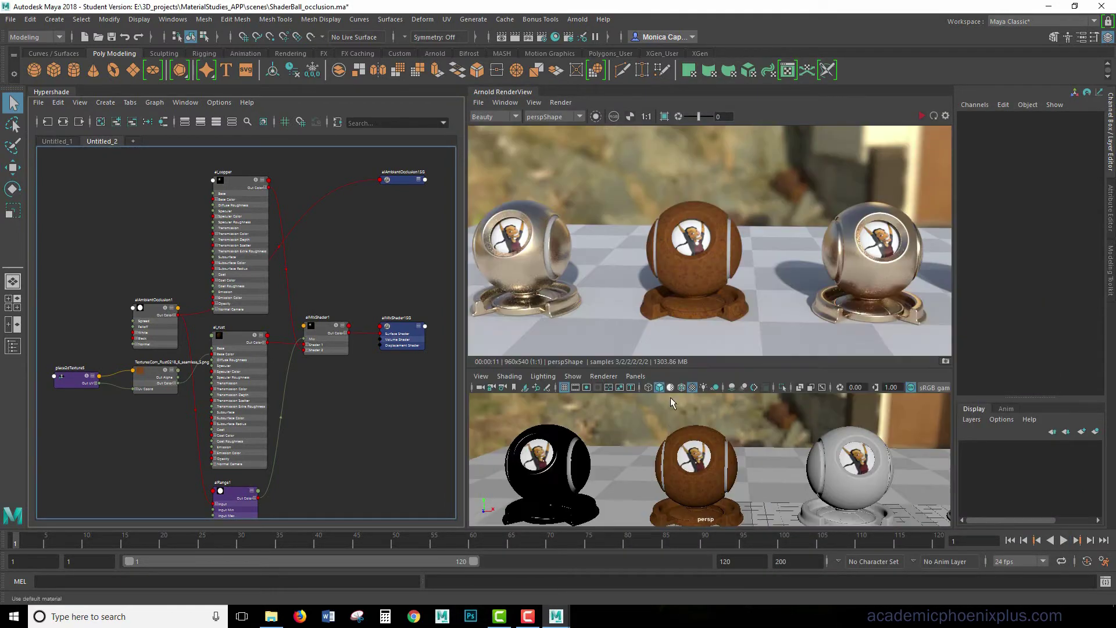
click(699, 489)
Step: Frame the middle sphere, select its MaterialSphere transform, and slightly enlarge the render image
key(f)
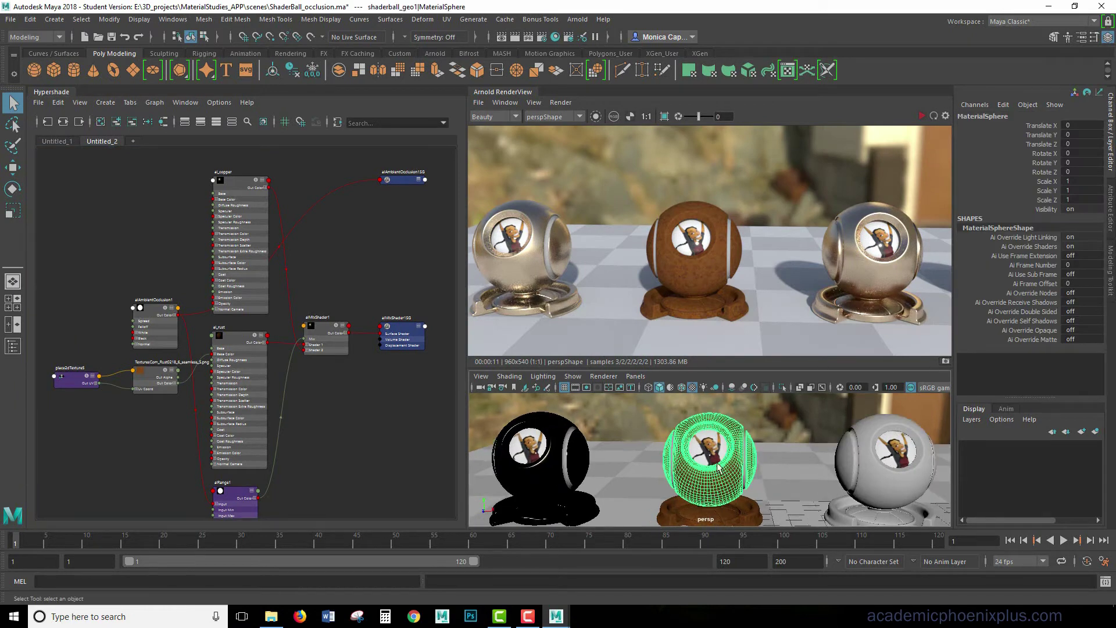
click(699, 257)
click(717, 487)
mouse_move(755, 370)
mouse_down()
mouse_move(756, 388)
mouse_move(755, 377)
mouse_up()
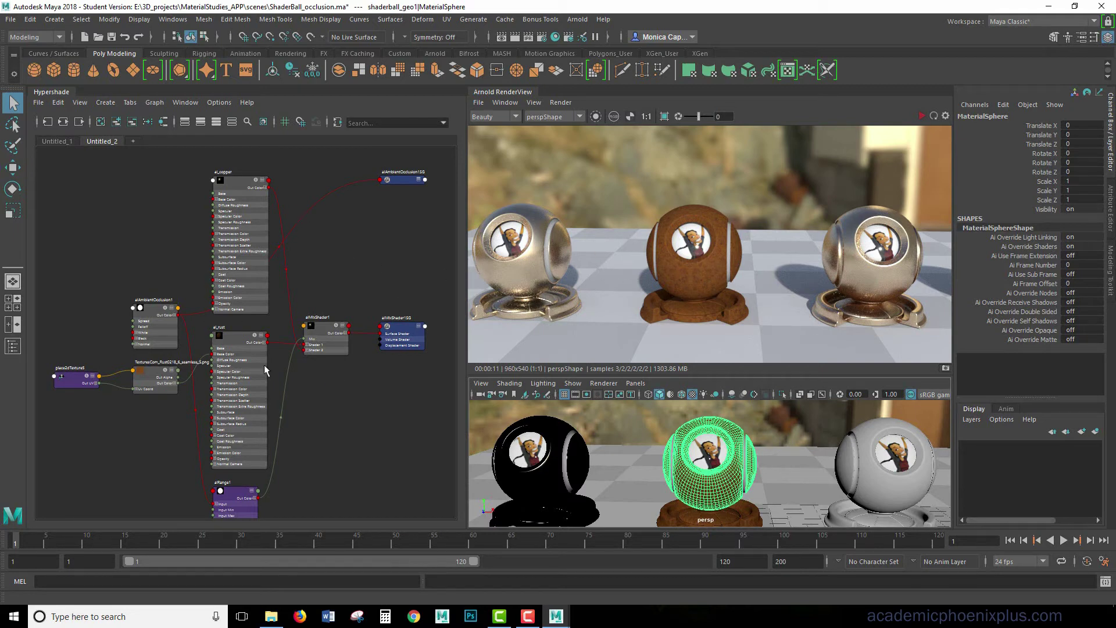
Step: Show the ai_rust material in the Attribute Editor and frame all shader nodes in the graph
click(1112, 216)
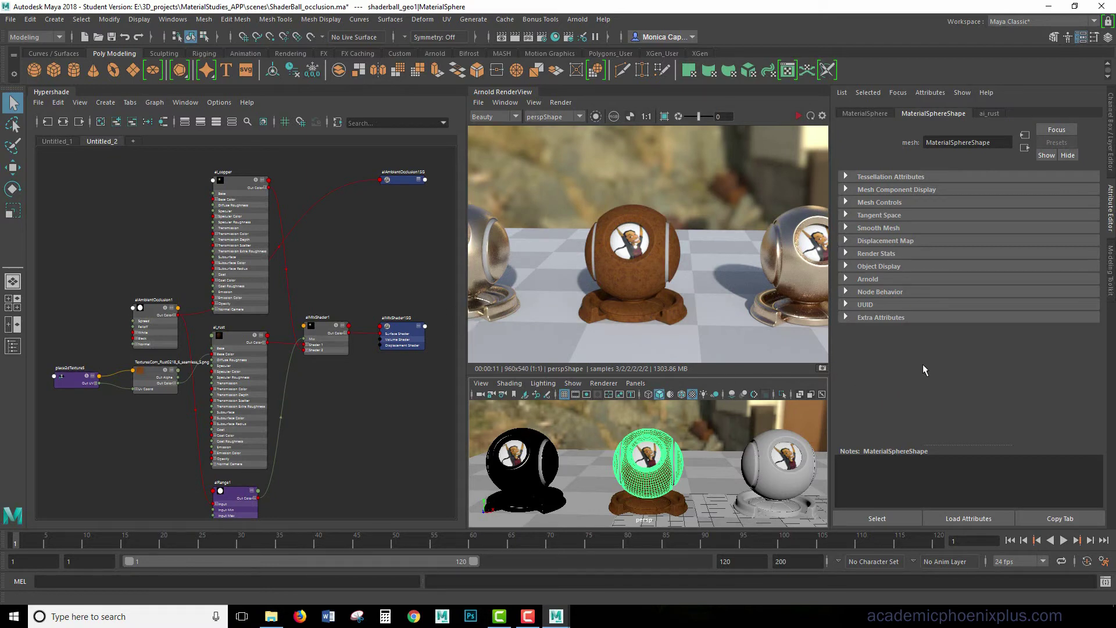
click(997, 115)
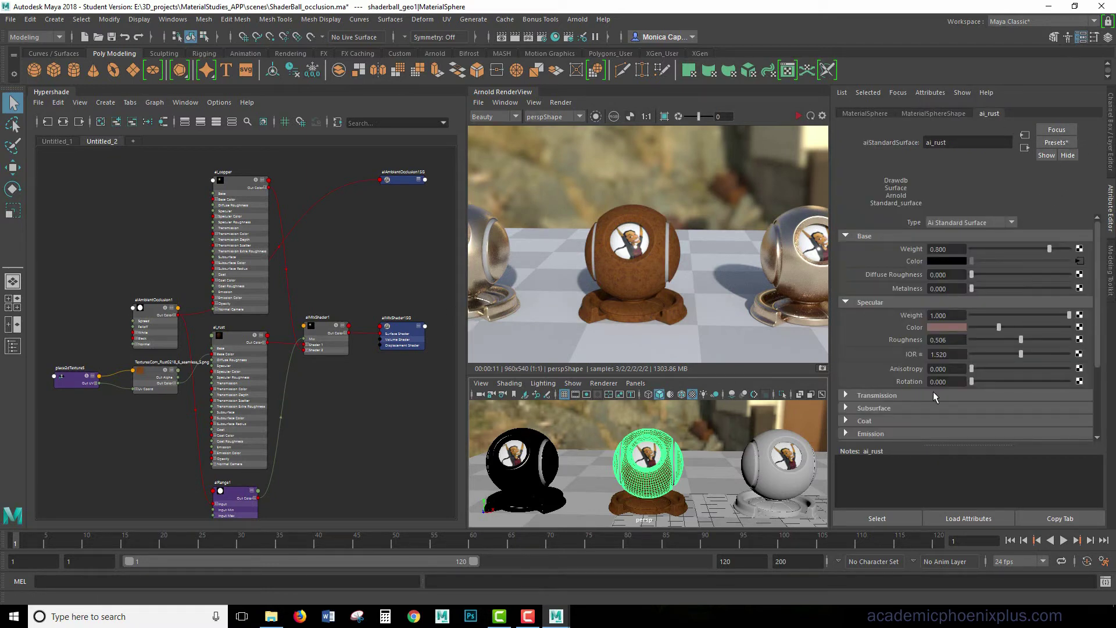
click(1113, 157)
click(1111, 212)
click(1111, 282)
click(1112, 225)
key(a)
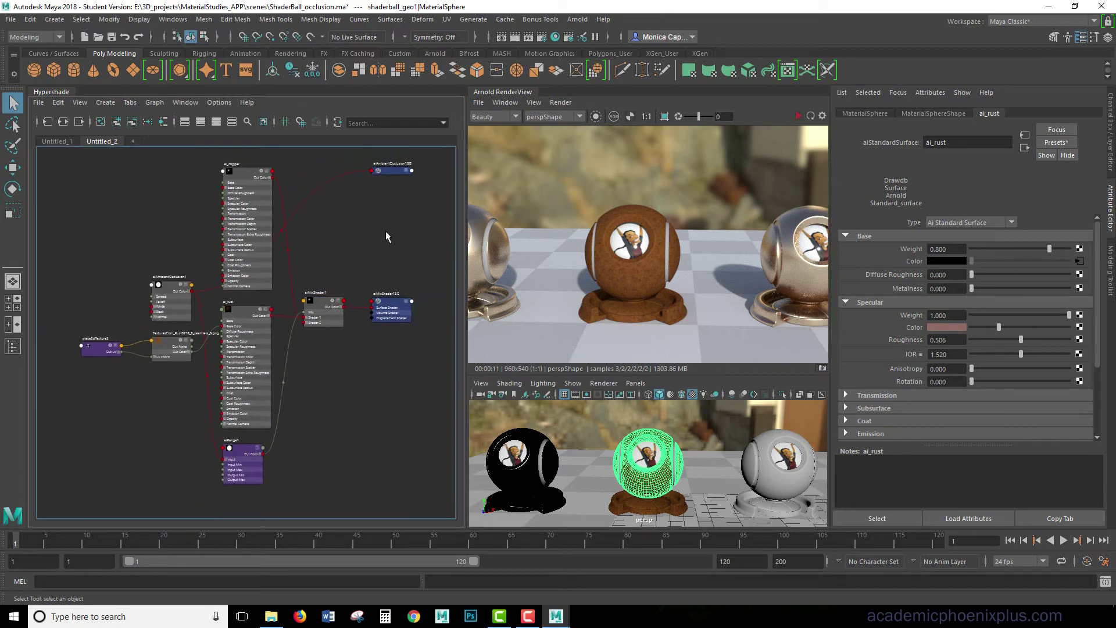
Step: Save the current layout as a new workspace named 'Texturing'
click(1095, 21)
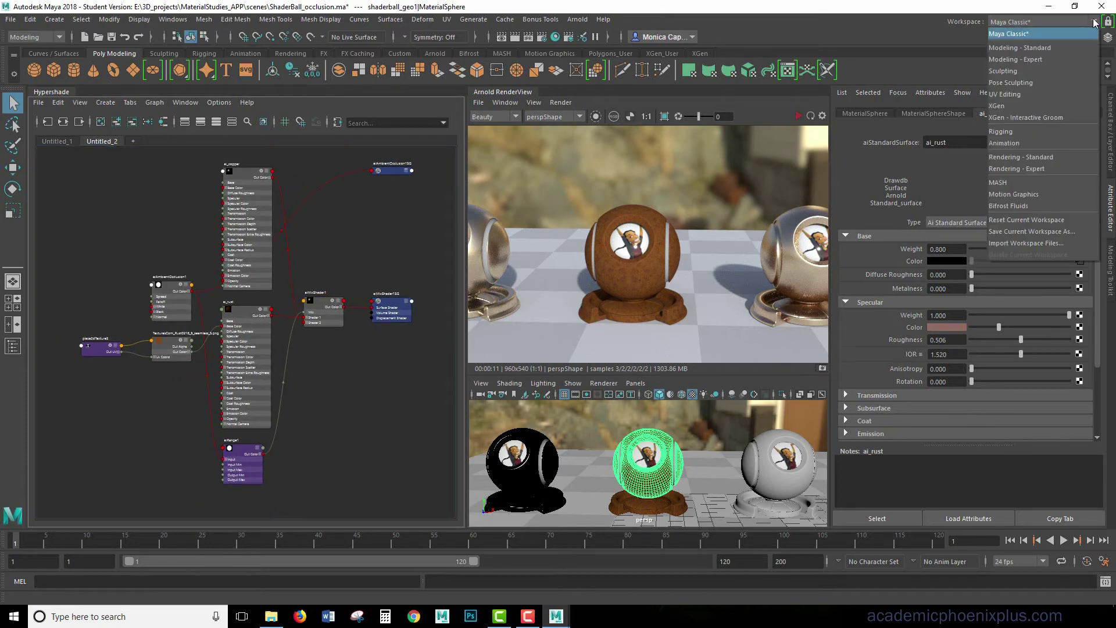
click(1042, 231)
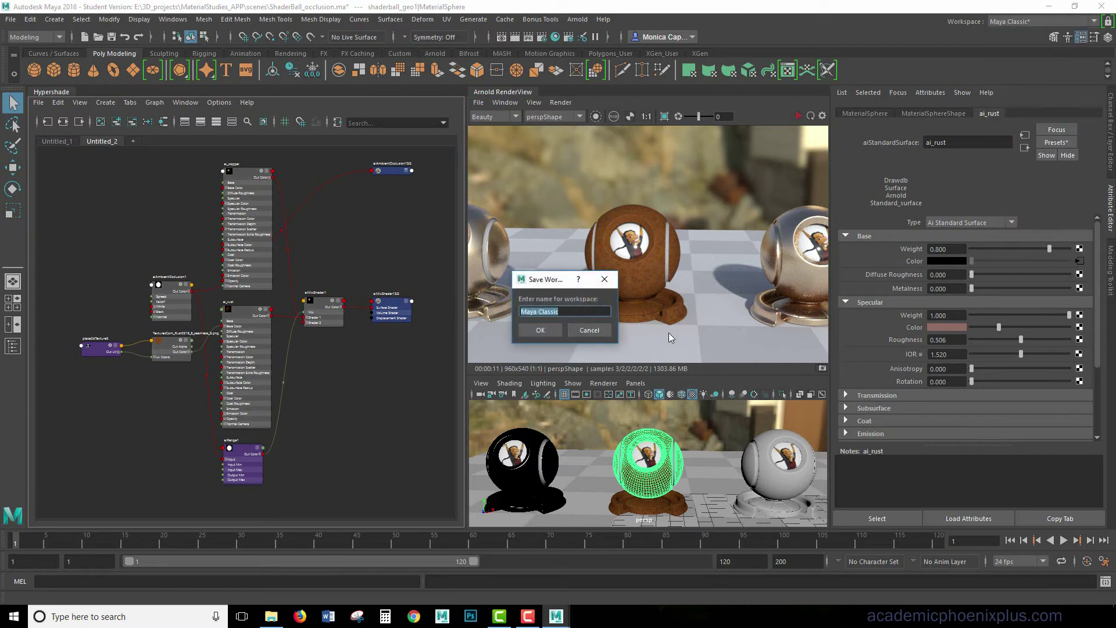
text(Texturing)
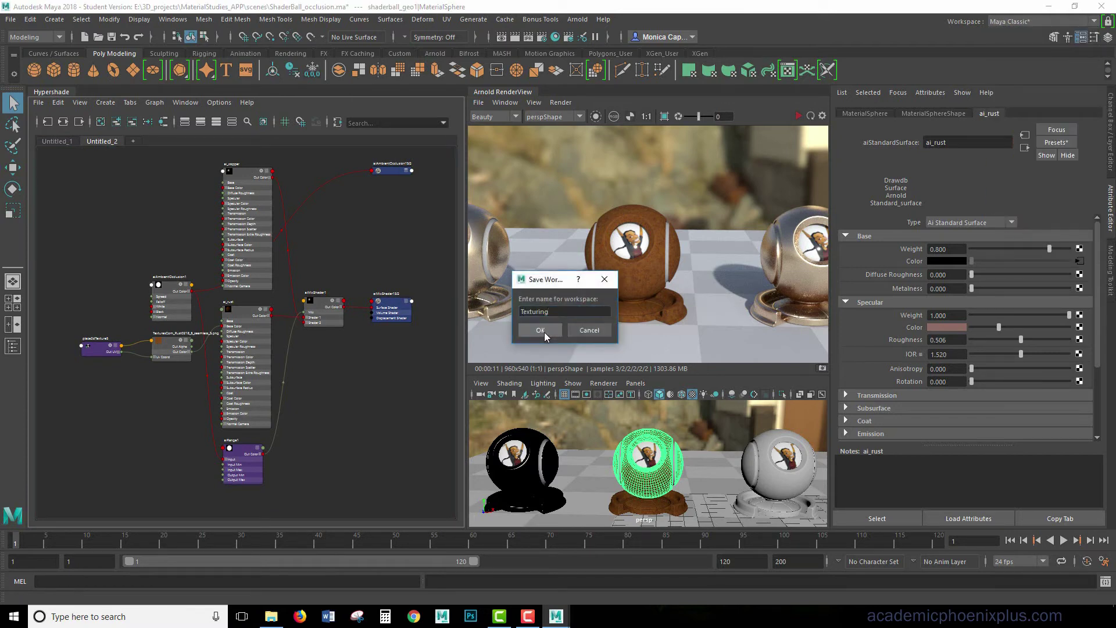
click(544, 332)
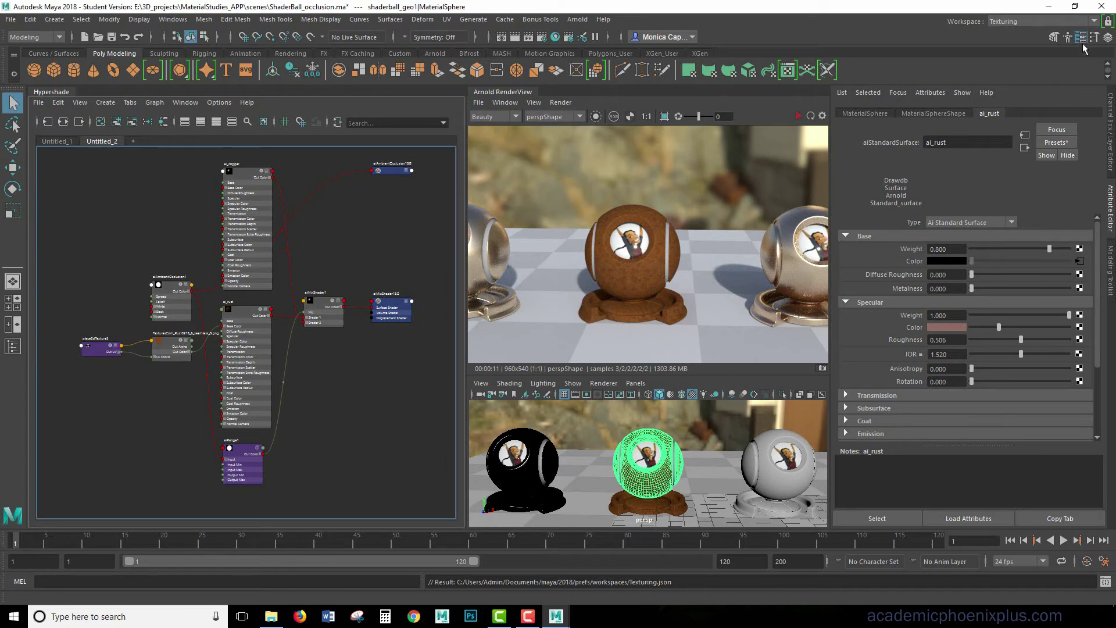
Step: Switch to the Maya Classic workspace, then back to Texturing to confirm it restores
click(1096, 21)
click(1060, 44)
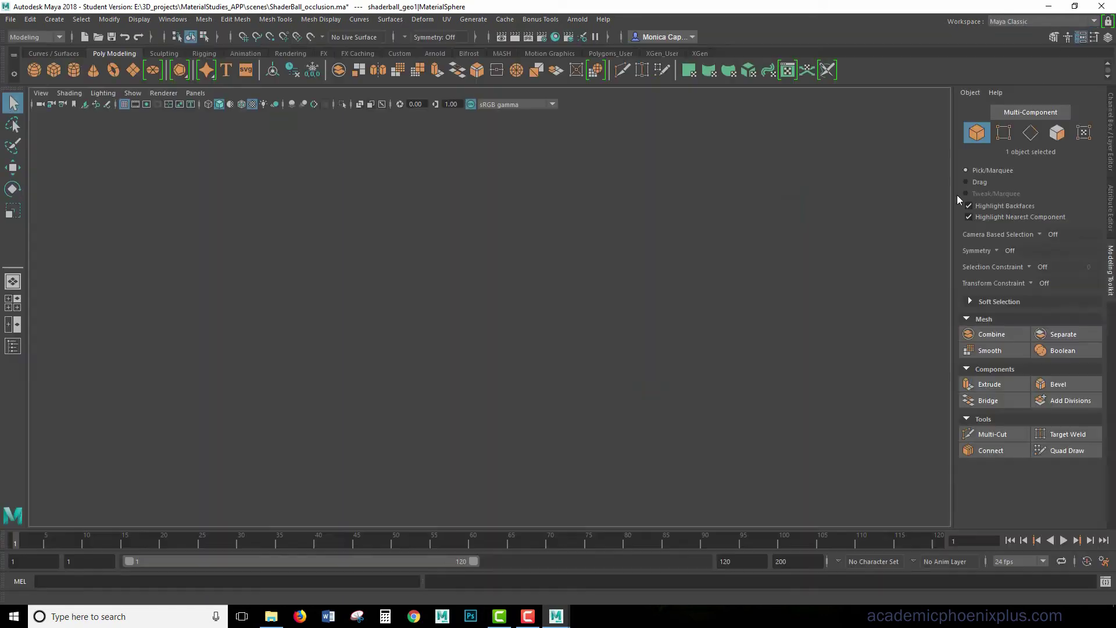
click(1083, 22)
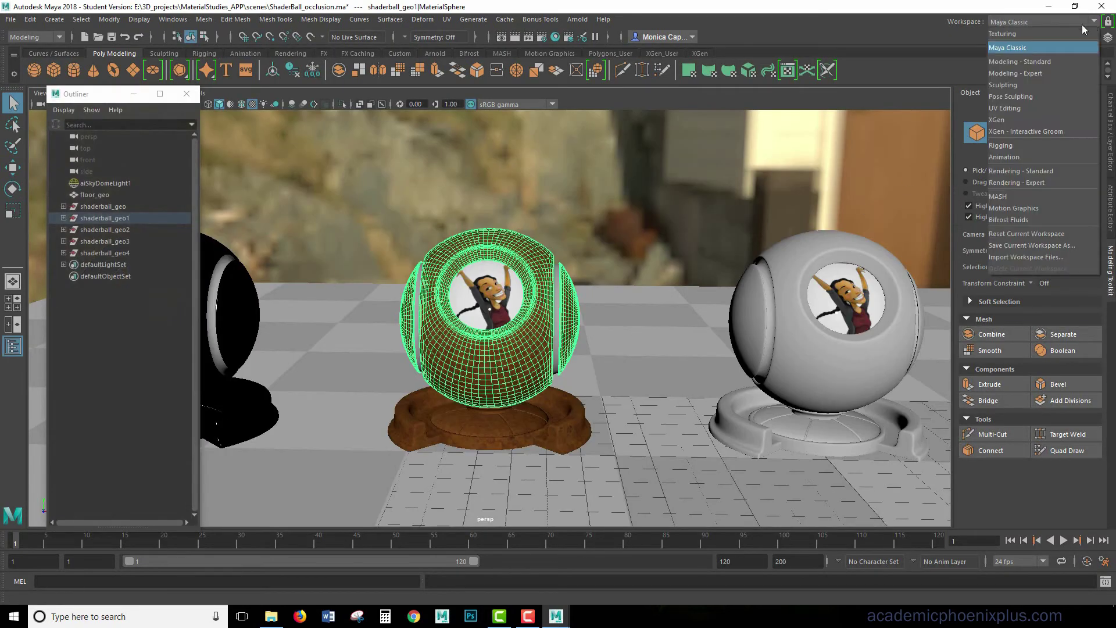
click(1049, 33)
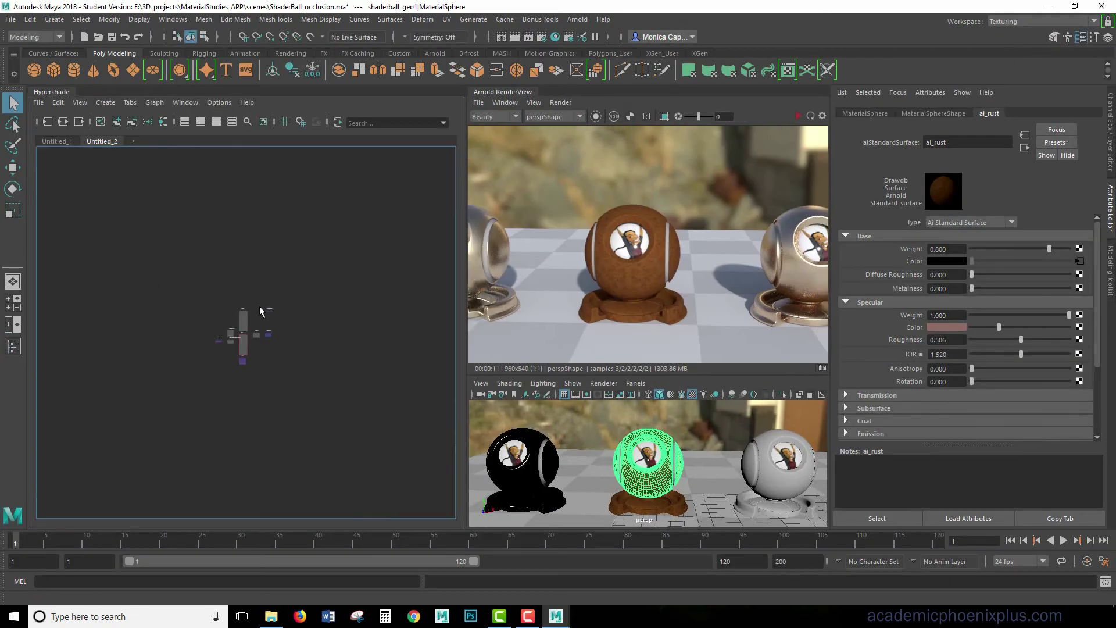
Step: Frame and center the ai_rust/ai_copper network in Hypershade, then select the middle sphere in RenderView
click(244, 349)
key(f)
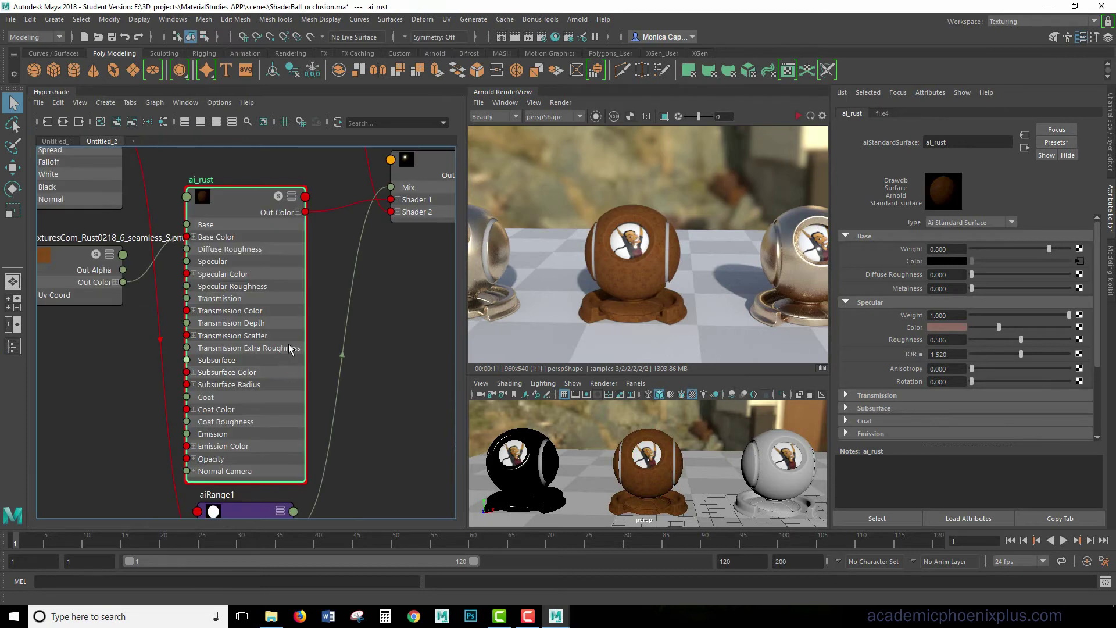
scroll(348, 371, down, 3)
scroll(355, 377, down, 3)
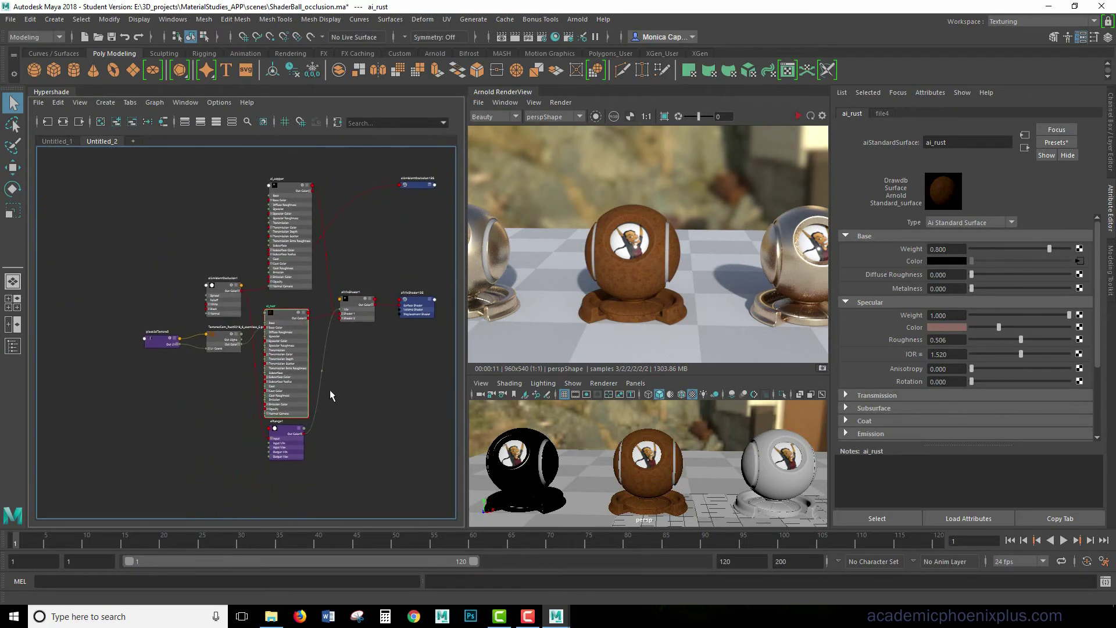
click(357, 391)
alt+middle_drag(357, 392, 381, 407)
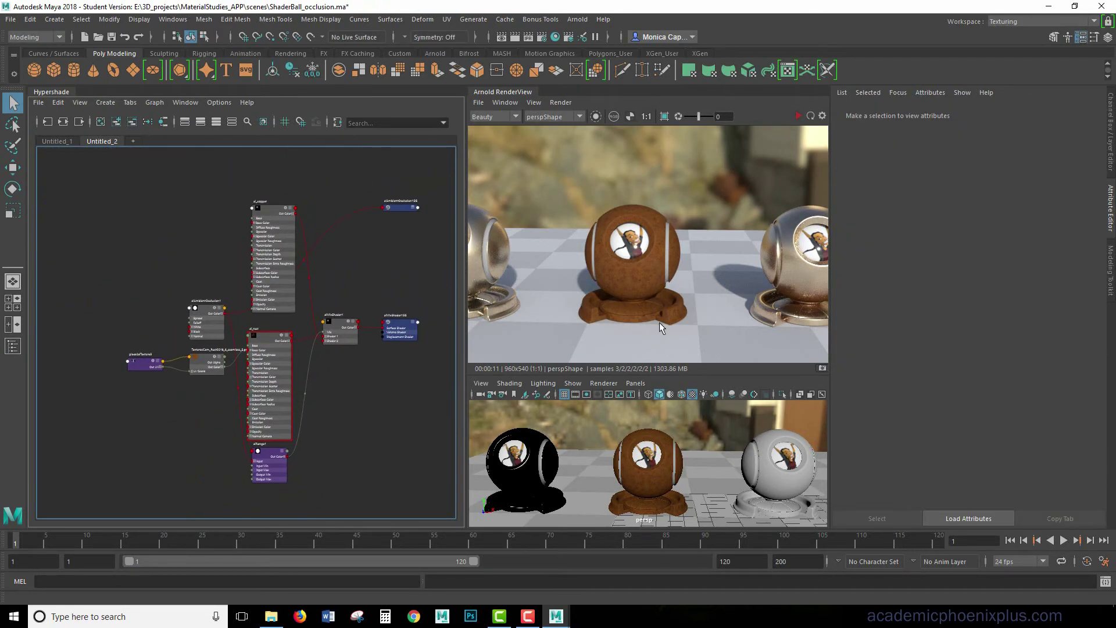
click(639, 257)
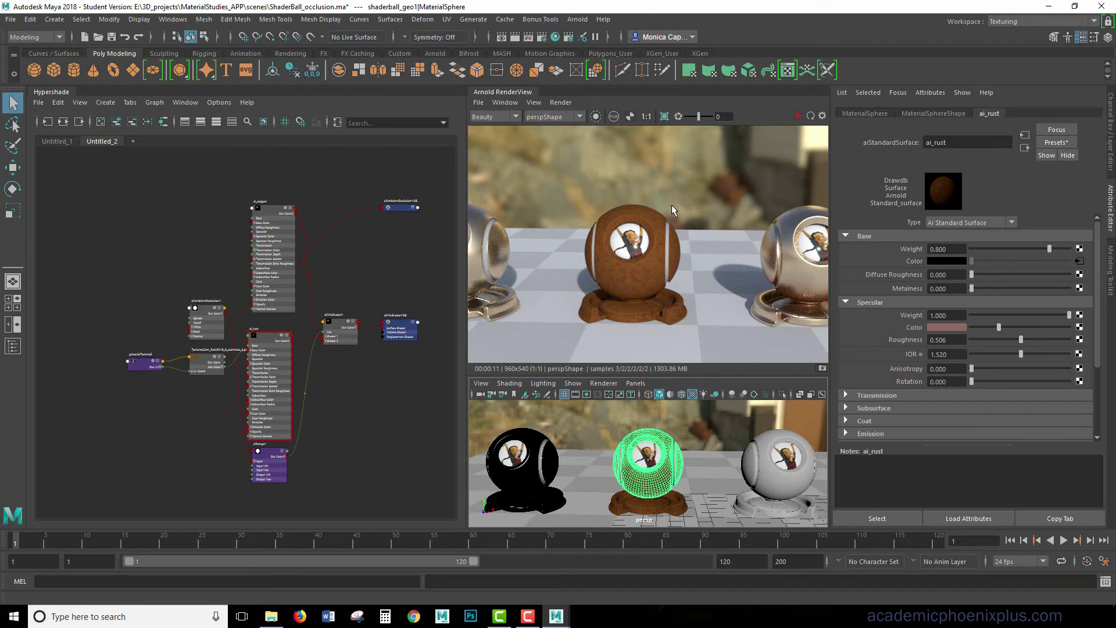
Step: Restart the Arnold IPR with Isolate Selected so RenderView previews only aiMixShader1
click(799, 116)
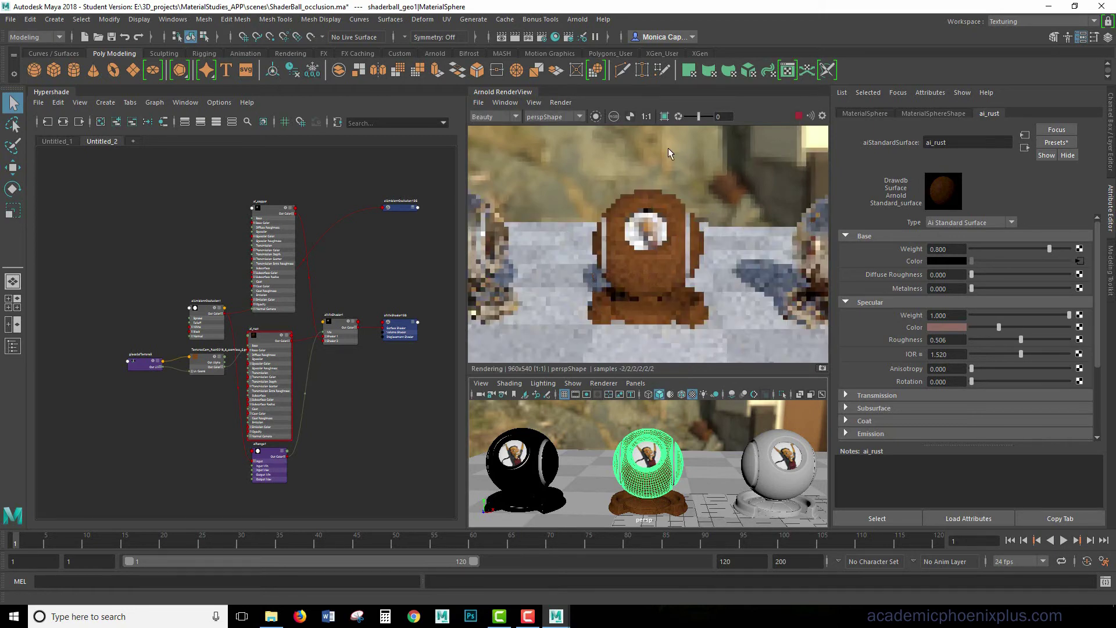
click(598, 116)
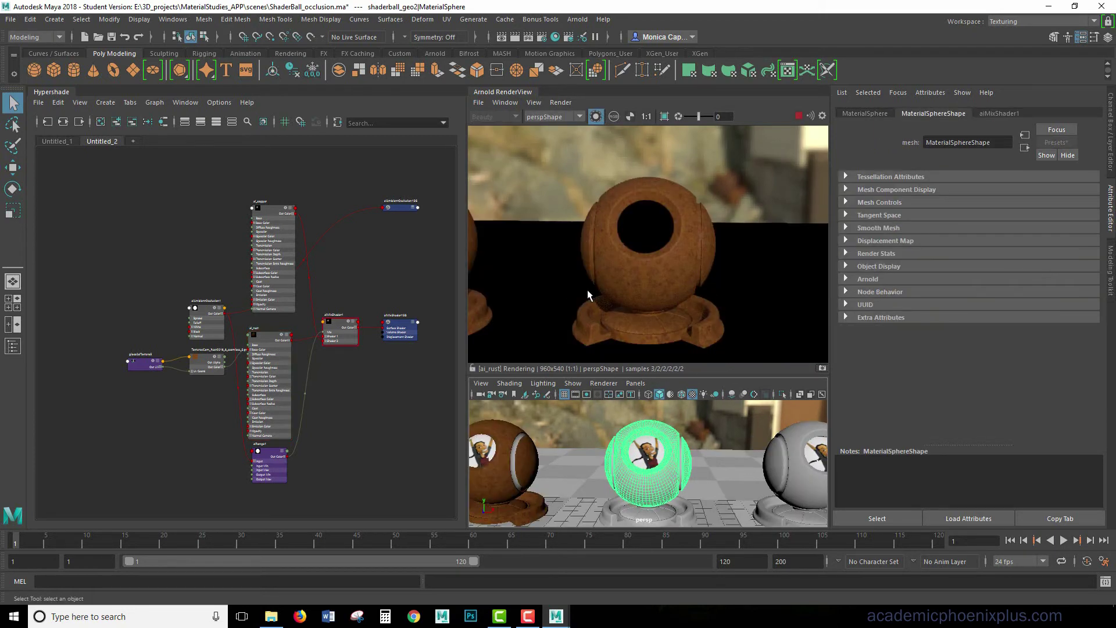
click(1001, 114)
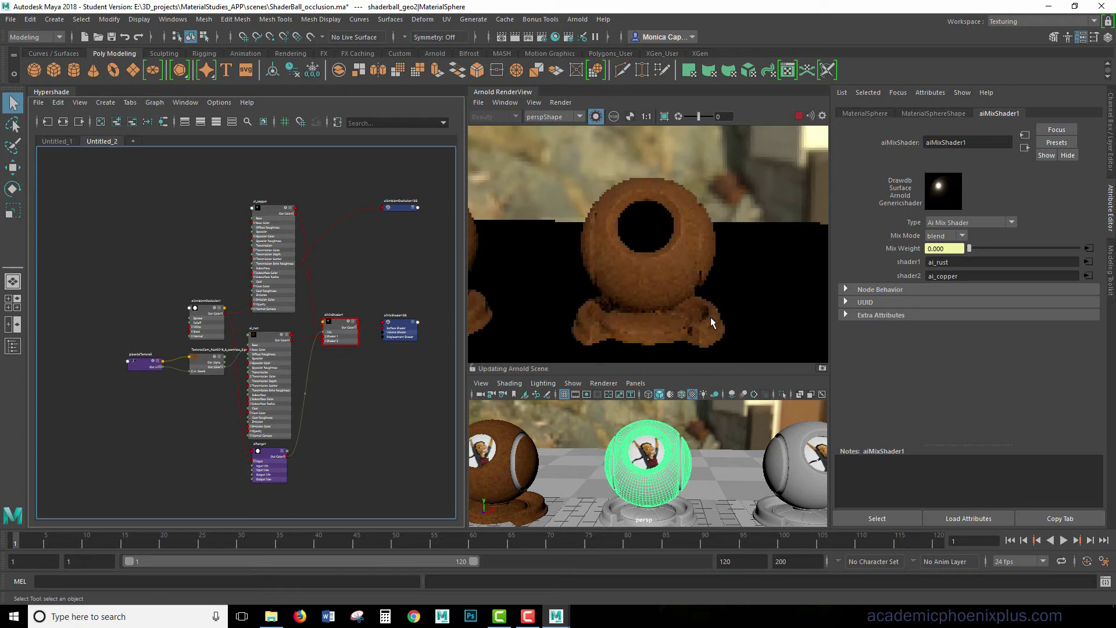
click(344, 338)
click(390, 189)
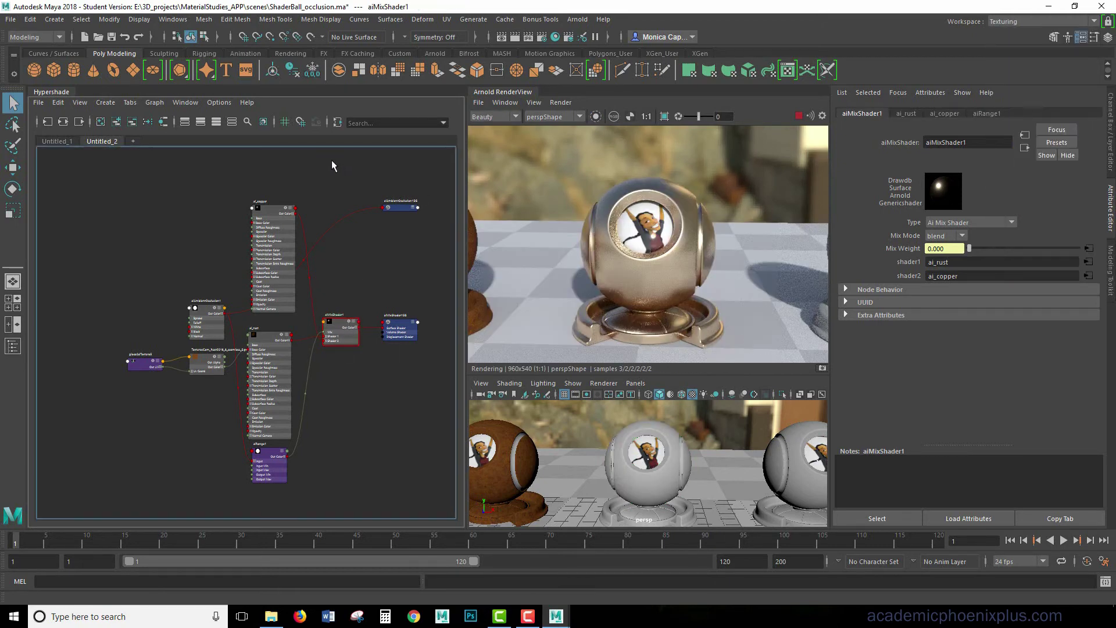
click(191, 102)
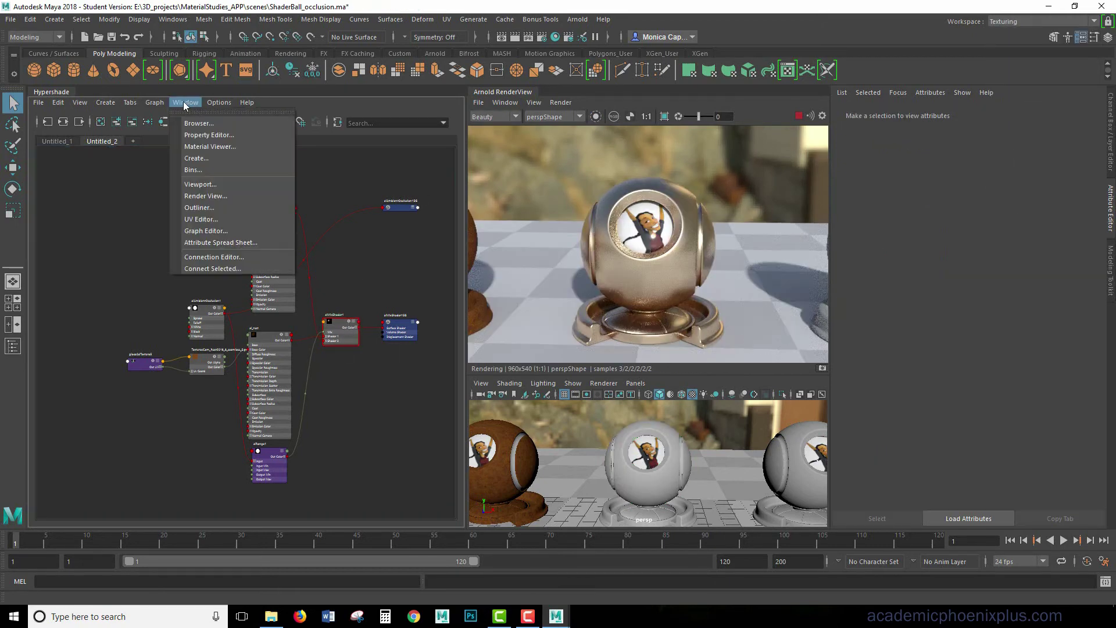
click(198, 124)
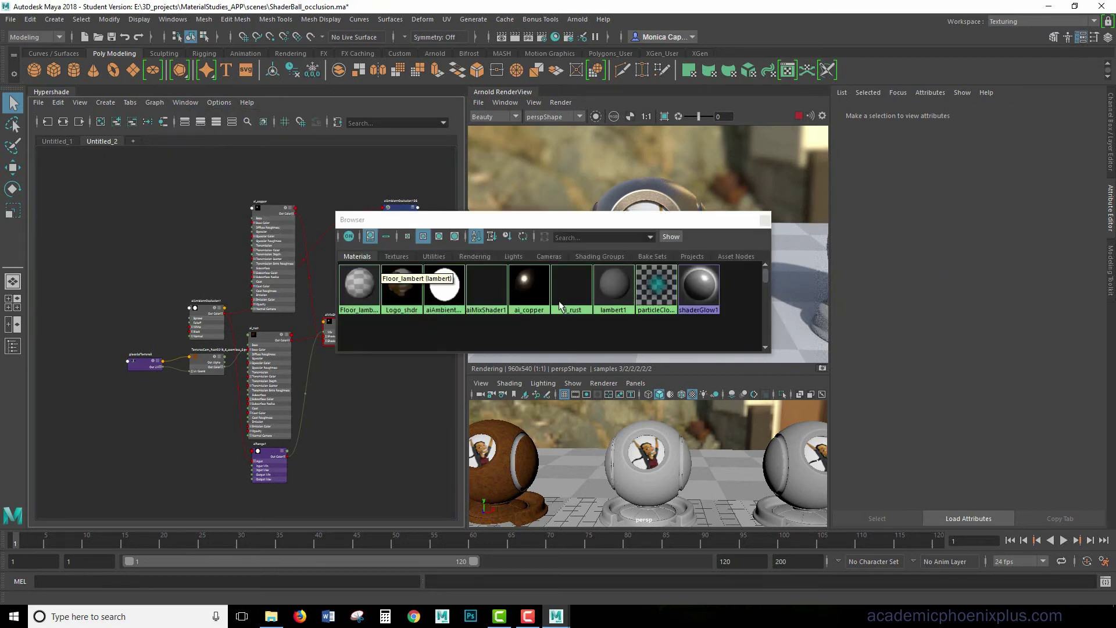
click(402, 254)
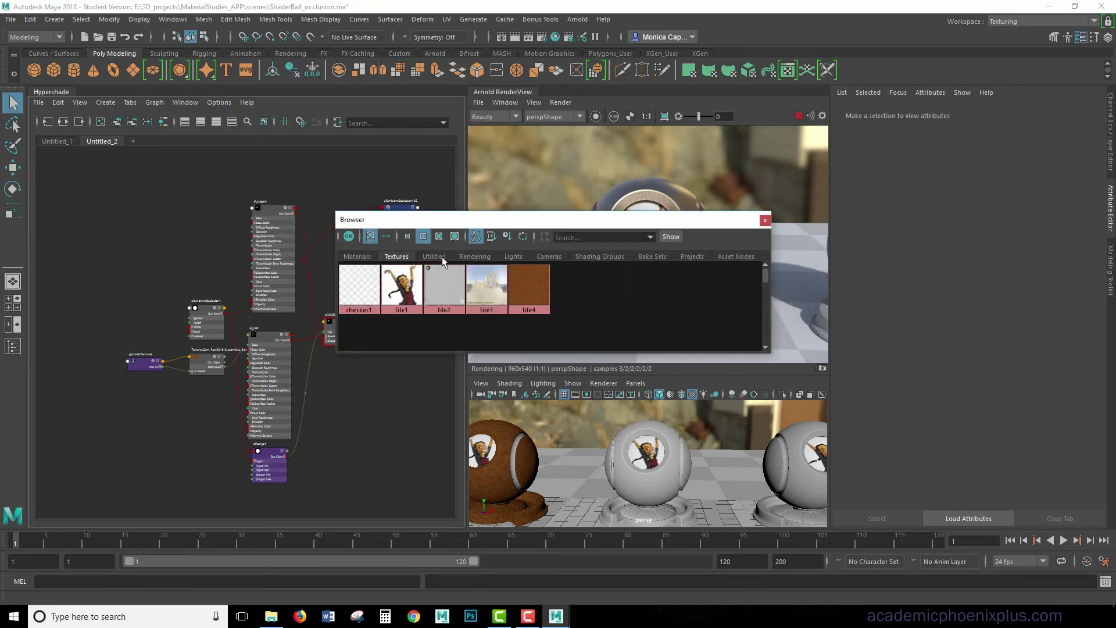
click(444, 256)
click(473, 257)
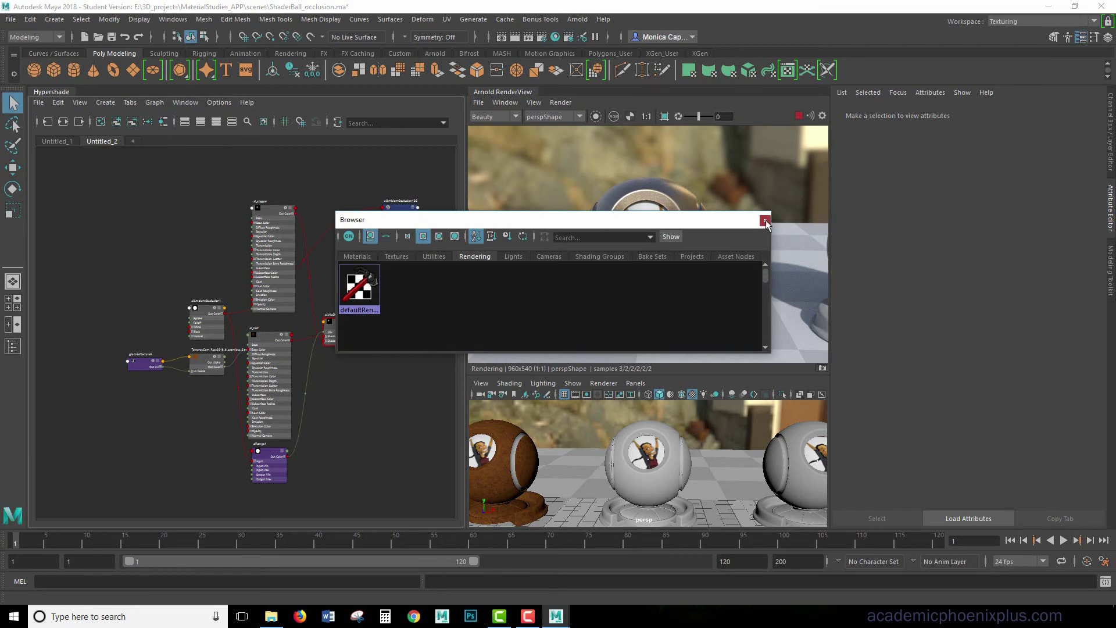
click(766, 220)
click(197, 101)
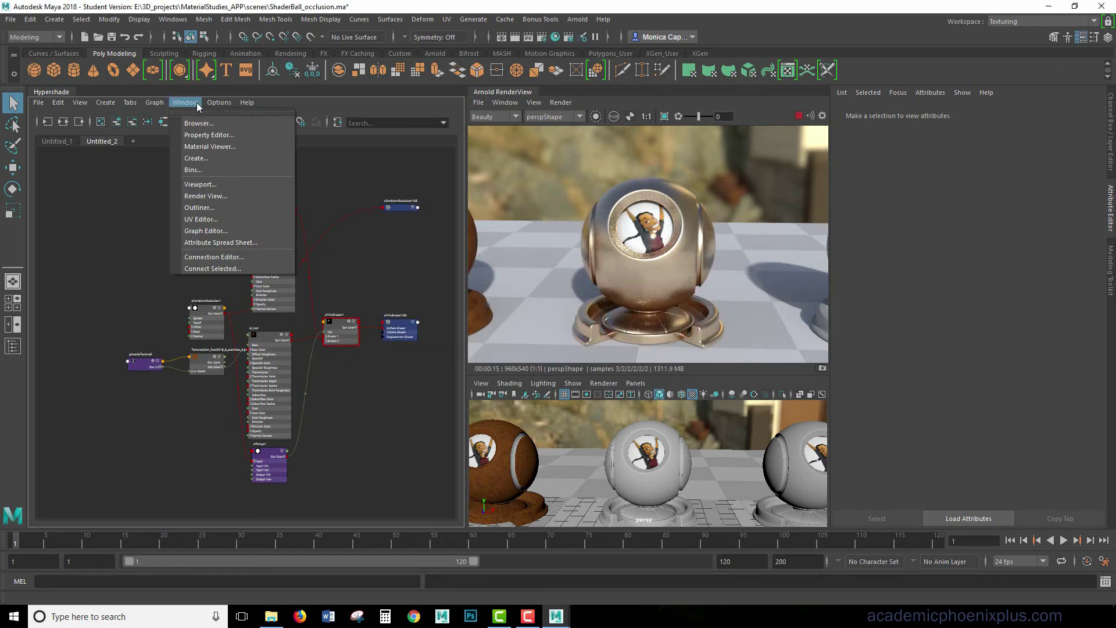
click(233, 158)
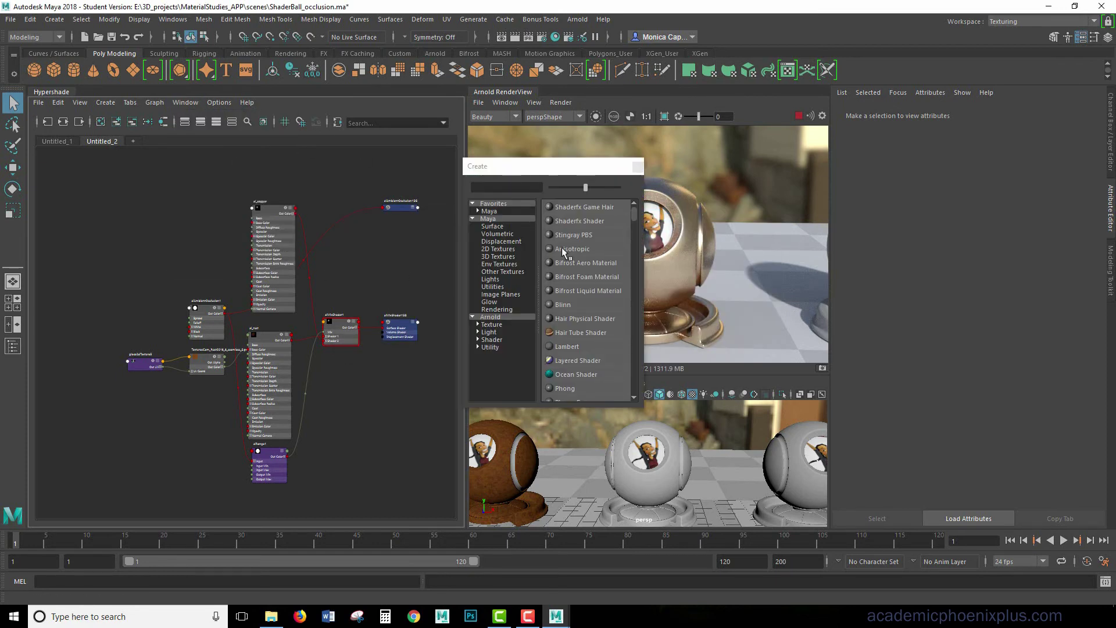
click(638, 168)
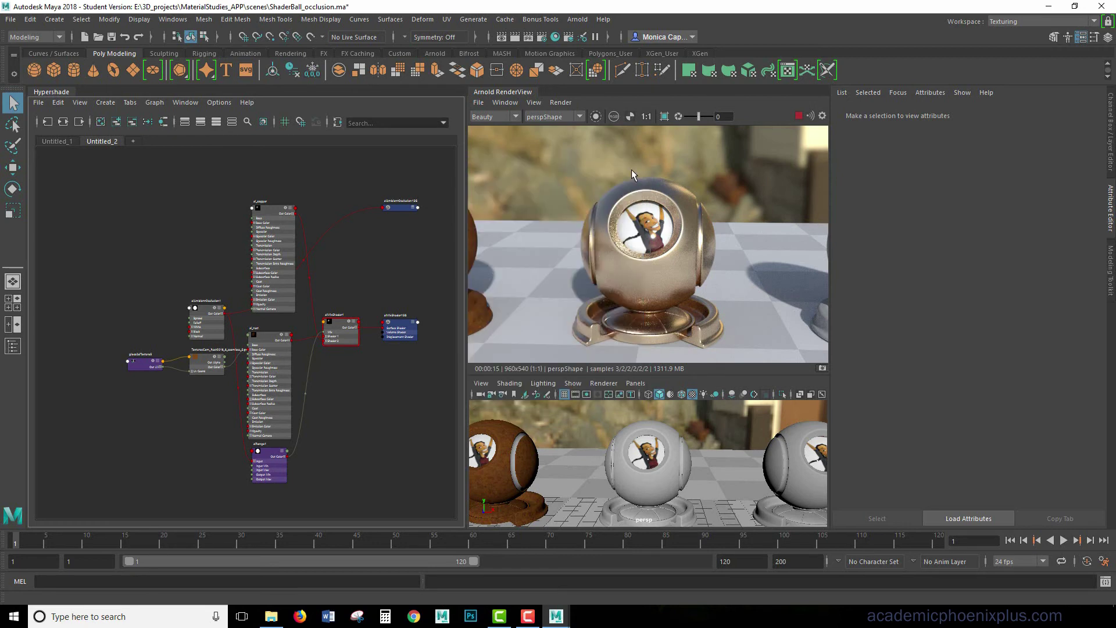